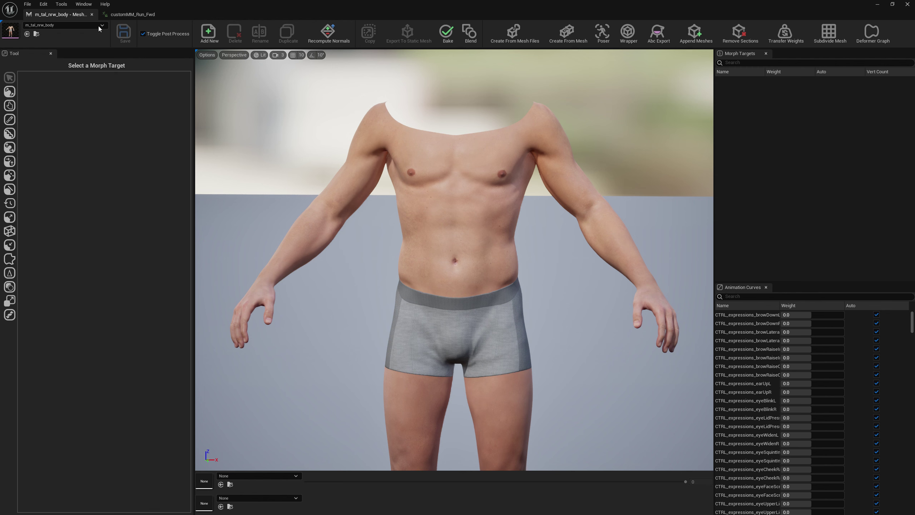
# Step: Play and scrub the customMM_Run_Fwd animation to frame 10 and examine the raised left arm and fist up close
pyautogui.click(132, 14)
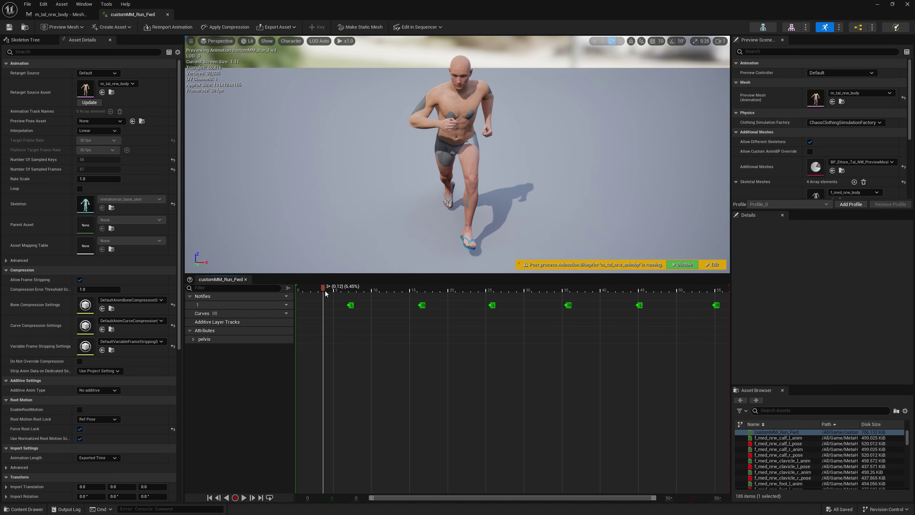
pyautogui.moveTo(325, 290); pyautogui.dragTo(333, 290)
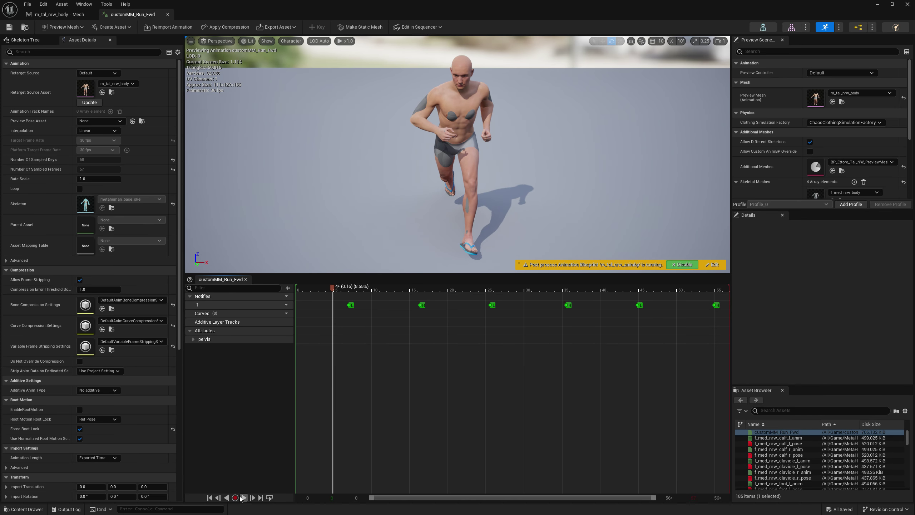
pyautogui.click(242, 499)
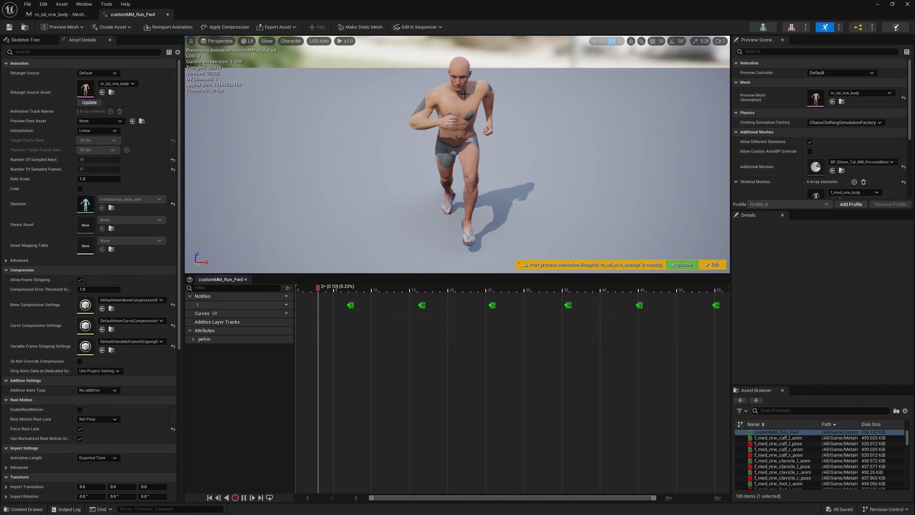
pyautogui.moveTo(398, 291); pyautogui.dragTo(446, 301)
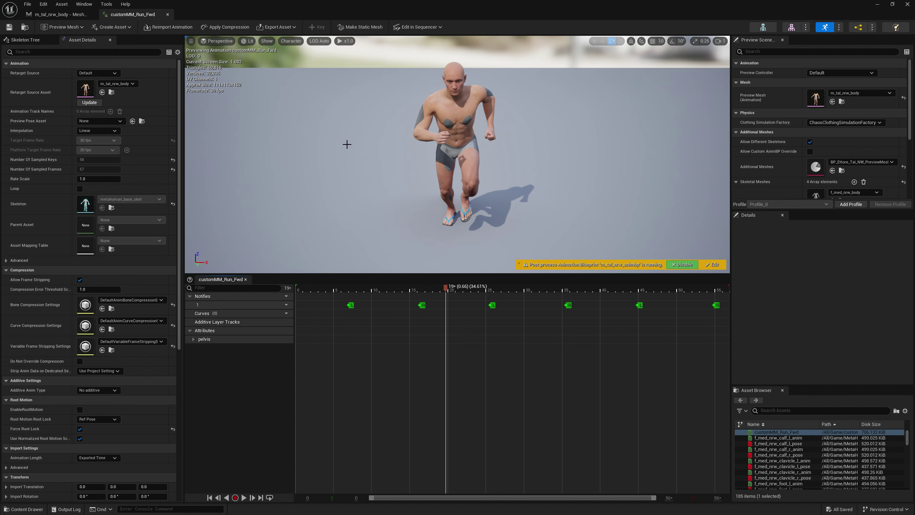
pyautogui.moveTo(446, 287); pyautogui.dragTo(373, 293)
pyautogui.moveTo(499, 191)
pyautogui.mouseDown(button='right')
pyautogui.moveTo(499, 163)
pyautogui.moveTo(499, 200)
pyautogui.mouseUp(button='right')
pyautogui.press('w')
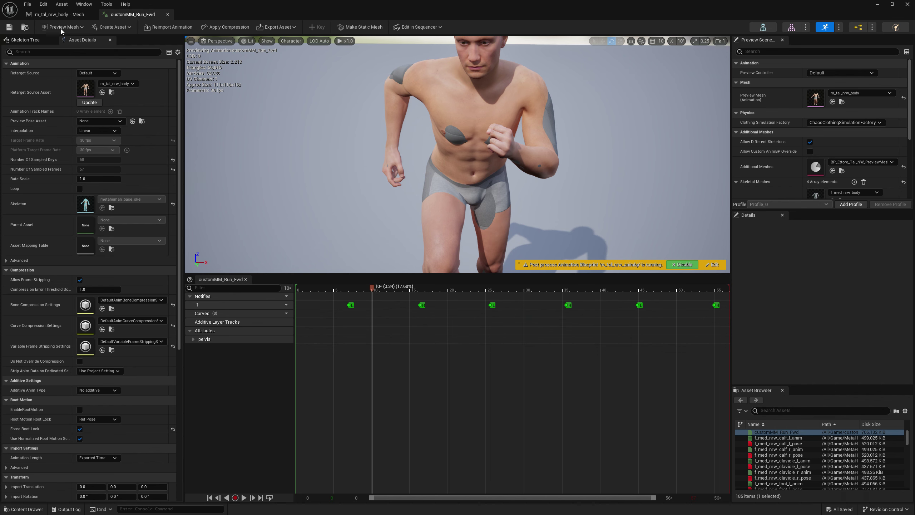
# Step: Open the m_tal_nrw_body mesh in Poser and load customMM_Run_Fwd as its sequence
pyautogui.click(58, 15)
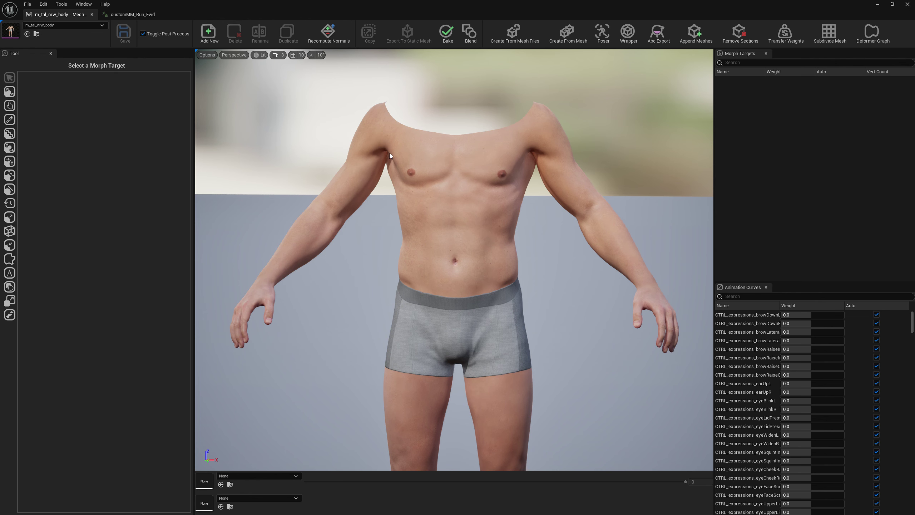
pyautogui.click(603, 34)
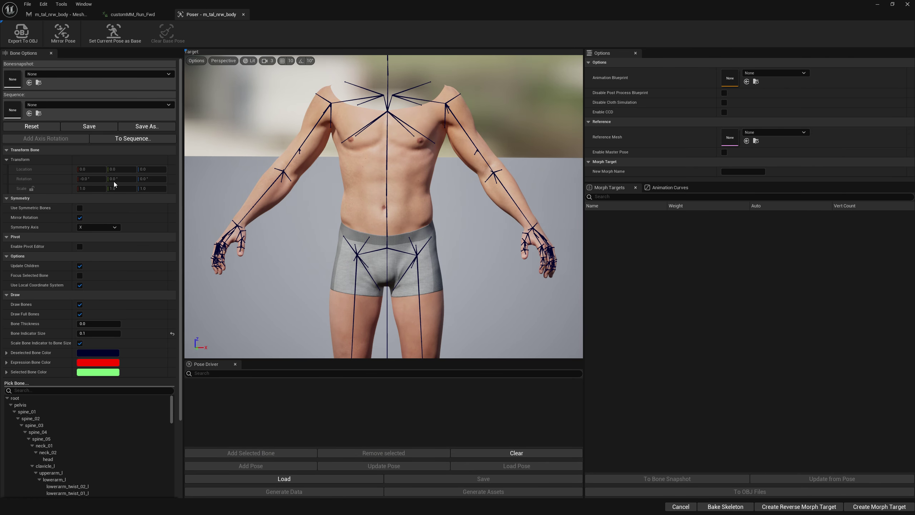
pyautogui.click(56, 106)
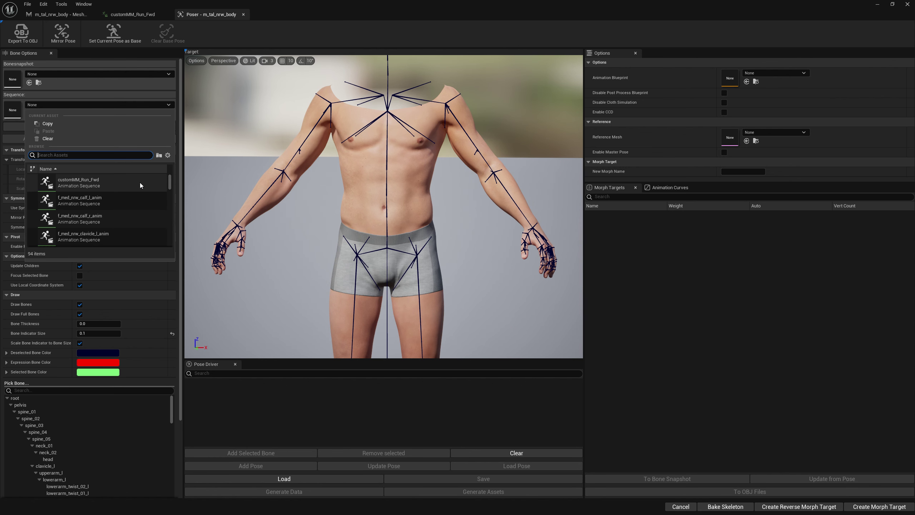
pyautogui.click(108, 184)
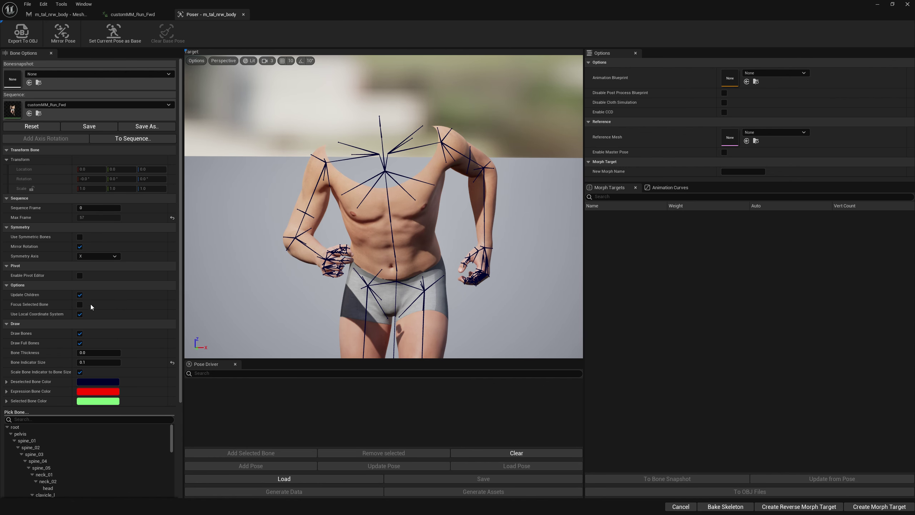
# Step: Set the sequence frame to 10 and make the current pose the base pose
pyautogui.click(95, 209)
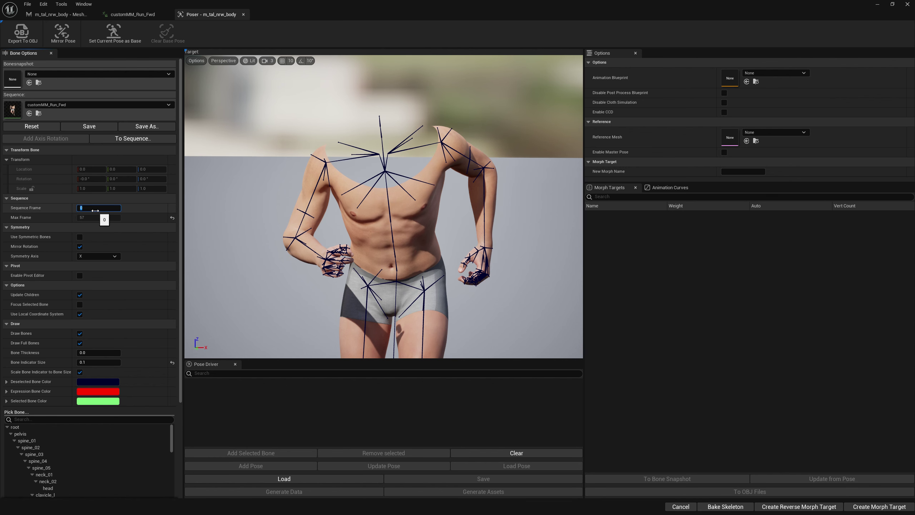
pyautogui.press('Return')
pyautogui.moveTo(432, 206); pyautogui.dragTo(339, 245, button='middle')
pyautogui.scroll(5, 321, 216)
pyautogui.moveTo(394, 243); pyautogui.dragTo(426, 243, button='middle')
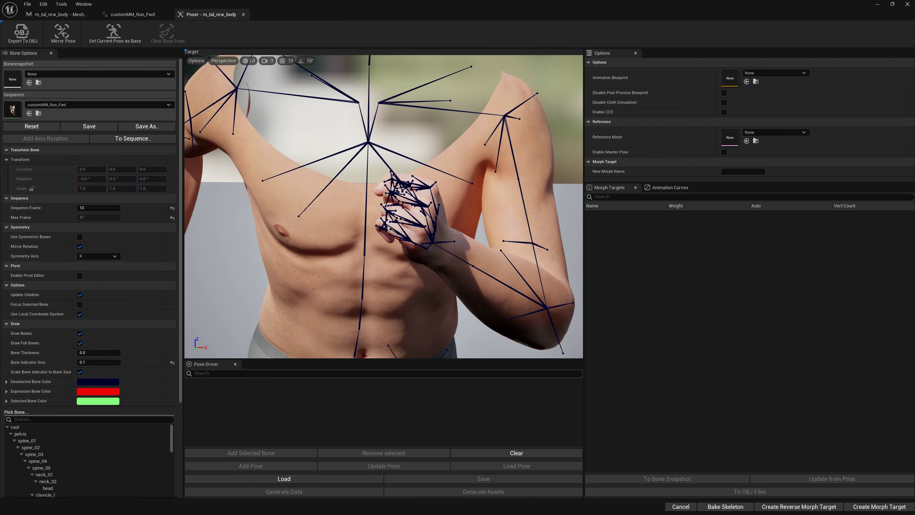
pyautogui.scroll(3, 426, 243)
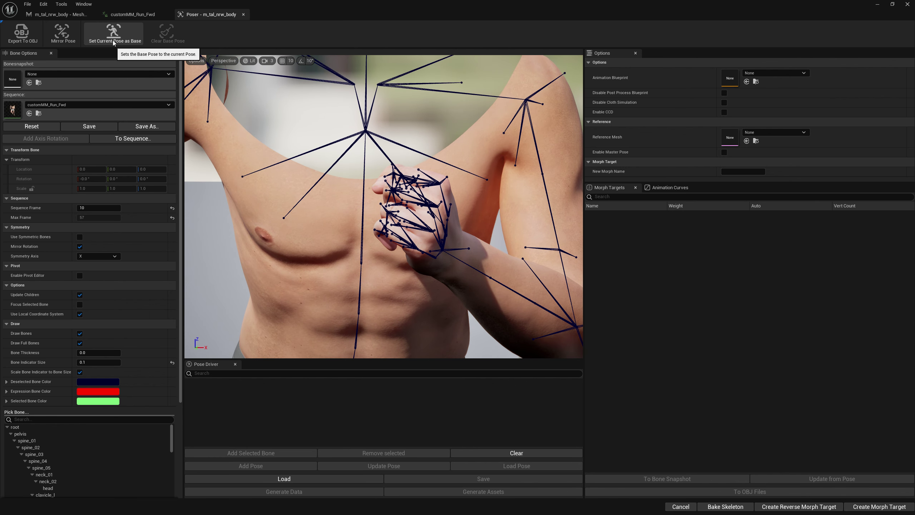
pyautogui.click(113, 40)
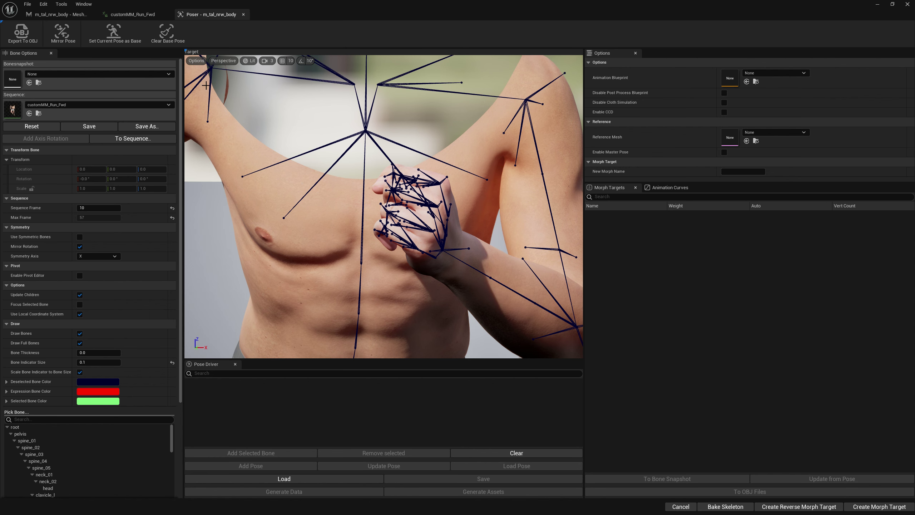
# Step: Rotate the pinky_01_l bone of the raised fist to about 20.9°, -6.6°, -19.7° so the little finger opens outwards
pyautogui.moveTo(382, 180); pyautogui.dragTo(495, 215, button='right')
pyautogui.click(471, 185)
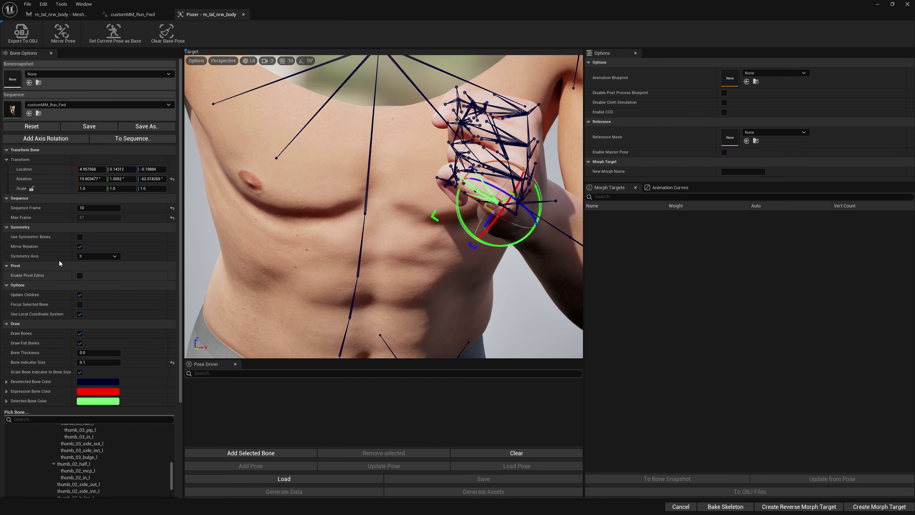
pyautogui.press('f')
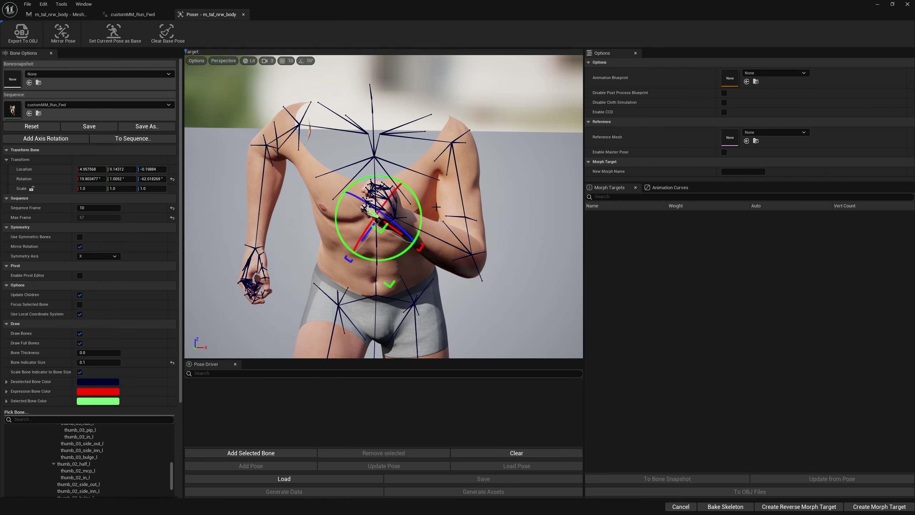
pyautogui.press('w')
pyautogui.moveTo(462, 239)
pyautogui.mouseDown(button='right')
pyautogui.moveTo(457, 231)
pyautogui.moveTo(447, 260)
pyautogui.moveTo(463, 239)
pyautogui.mouseUp(button='right')
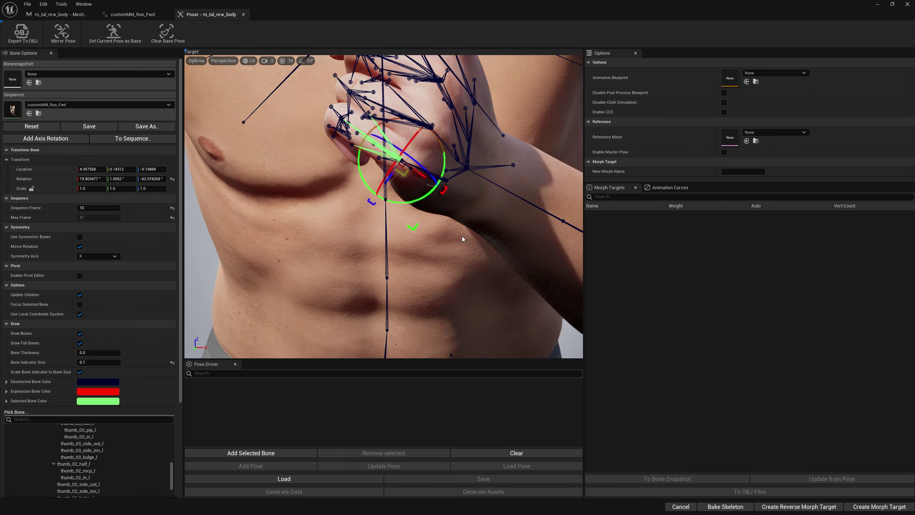
pyautogui.moveTo(371, 135); pyautogui.dragTo(363, 130)
pyautogui.keyDown('alt'); pyautogui.moveTo(434, 152); pyautogui.dragTo(499, 198); pyautogui.keyUp('alt')
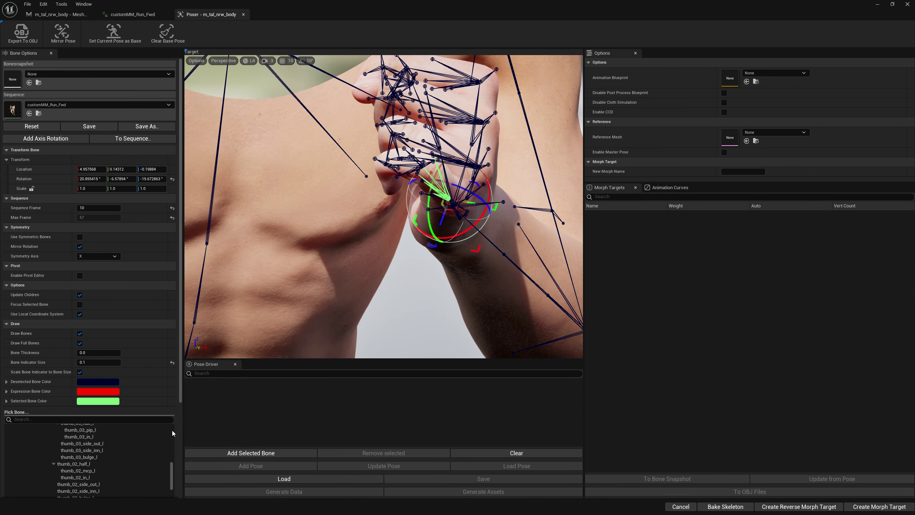
# Step: Rotate the pinky_02_l and pinky_03_l bones outwards to uncurl the rest of the left little finger
pyautogui.scroll(-4, 174, 433)
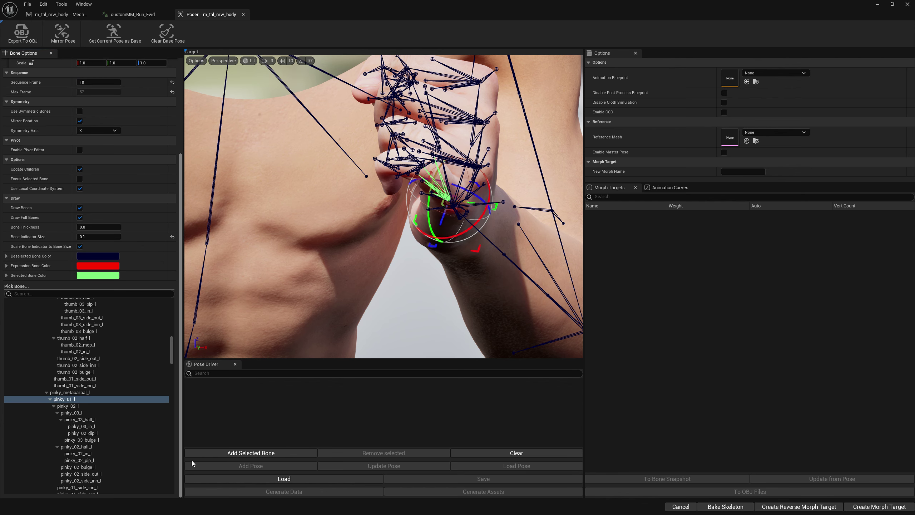
pyautogui.click(84, 404)
pyautogui.moveTo(428, 149); pyautogui.dragTo(458, 163)
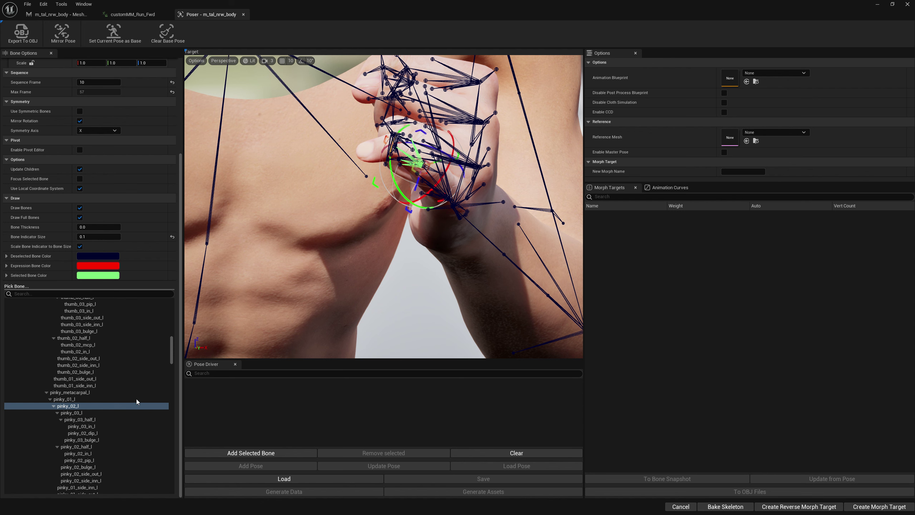
pyautogui.click(71, 412)
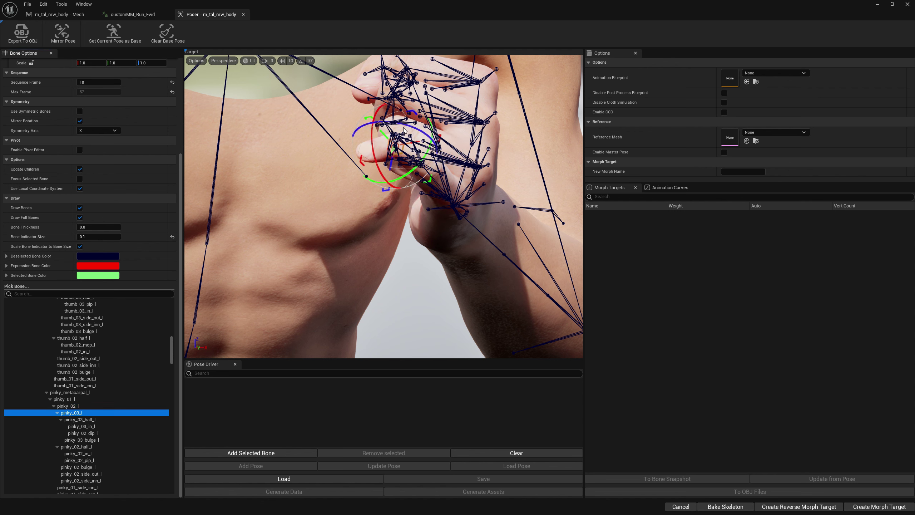
pyautogui.moveTo(420, 140); pyautogui.dragTo(390, 147)
# Step: Rotate the ring_01_l, ring_02_l and ring_03_l bones outwards to uncurl the left ring finger
pyautogui.keyDown('alt'); pyautogui.moveTo(498, 166); pyautogui.dragTo(447, 159); pyautogui.keyUp('alt')
pyautogui.moveTo(342, 158); pyautogui.dragTo(332, 156, button='right')
pyautogui.click(333, 145)
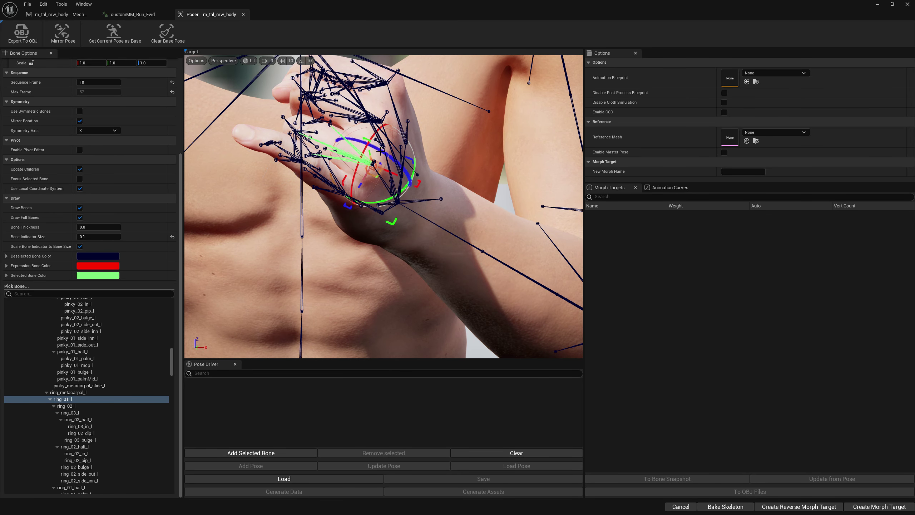
pyautogui.moveTo(404, 163); pyautogui.dragTo(410, 170)
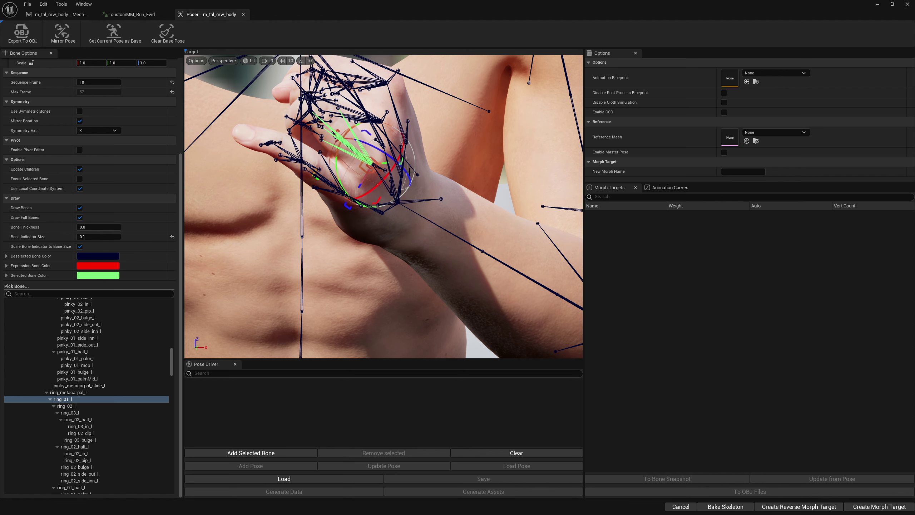
pyautogui.click(93, 406)
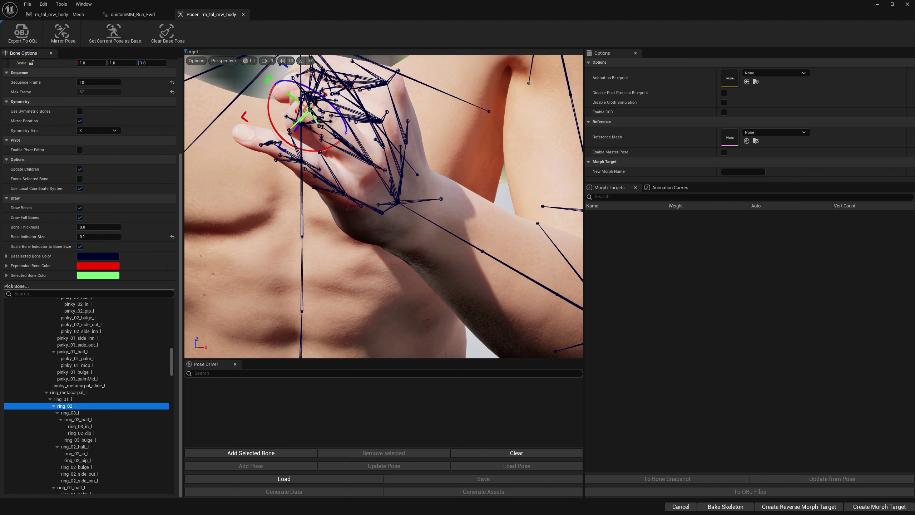
pyautogui.moveTo(325, 96); pyautogui.dragTo(340, 112)
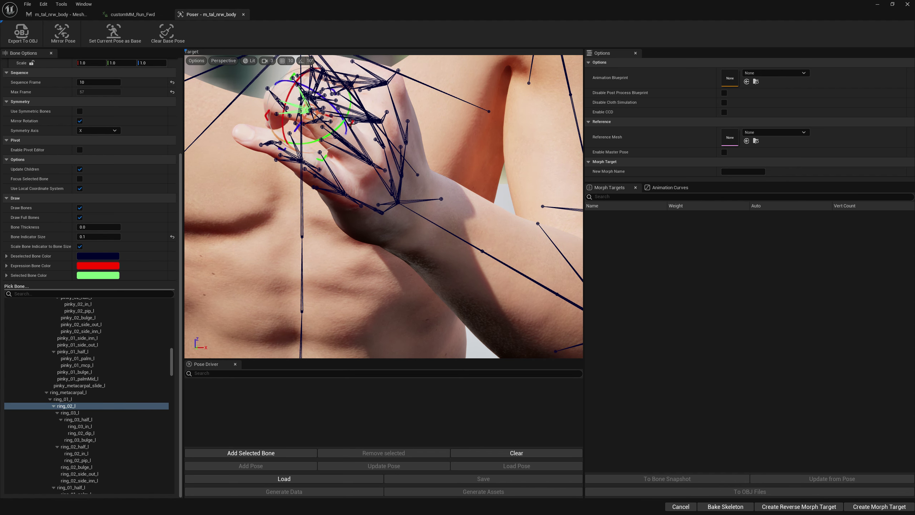
pyautogui.click(80, 413)
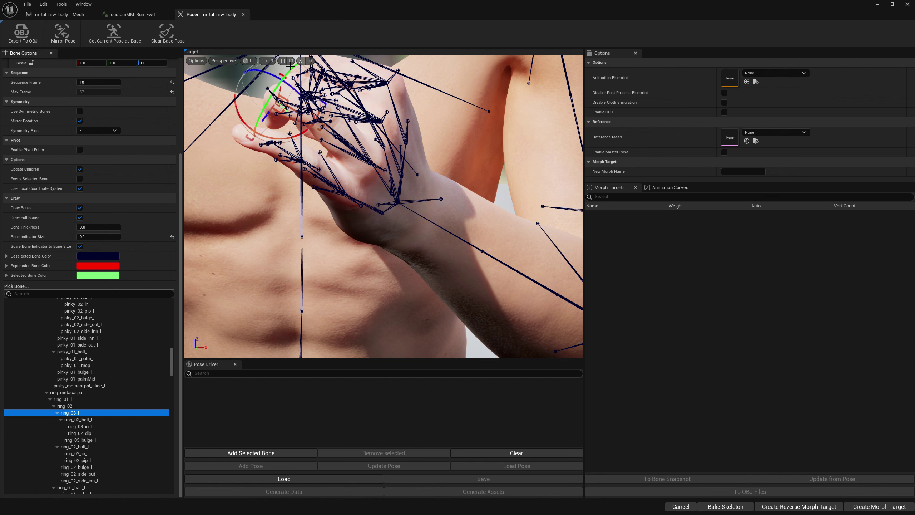
pyautogui.moveTo(277, 81); pyautogui.dragTo(291, 87)
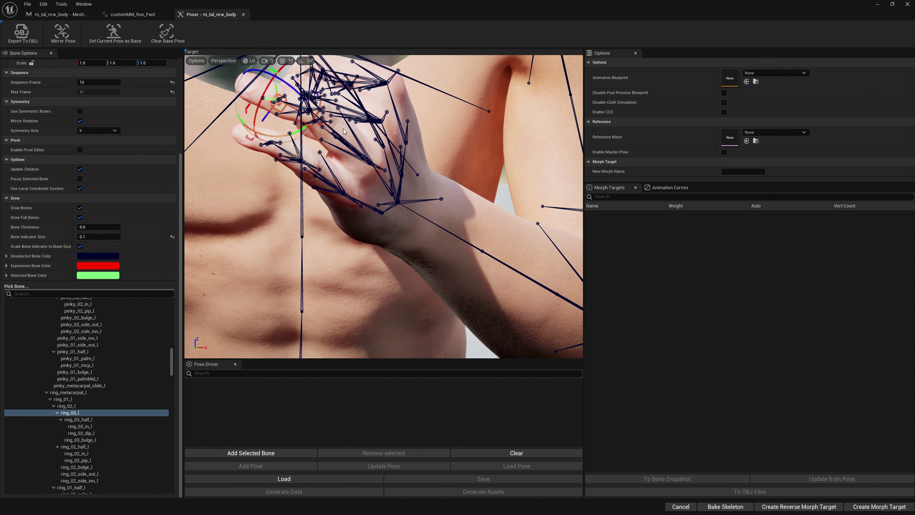
# Step: Rotate the ring_02_l bone further outwards so the middle section of the ring finger extends
pyautogui.moveTo(439, 149)
pyautogui.mouseDown(button='right')
pyautogui.moveTo(367, 169)
pyautogui.moveTo(418, 152)
pyautogui.moveTo(468, 152)
pyautogui.moveTo(425, 149)
pyautogui.moveTo(439, 152)
pyautogui.mouseUp(button='right')
pyautogui.moveTo(311, 79); pyautogui.dragTo(311, 79, button='right')
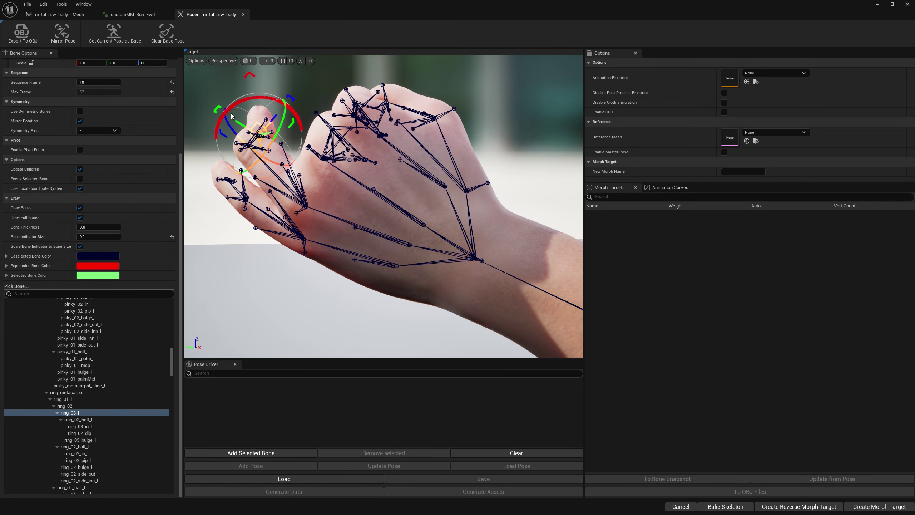
pyautogui.moveTo(228, 119); pyautogui.dragTo(255, 114, button='right')
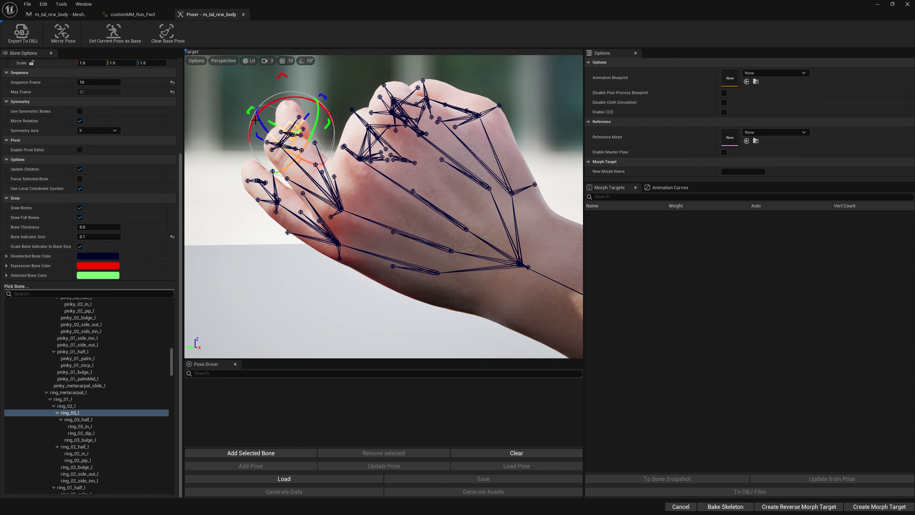
pyautogui.click(88, 407)
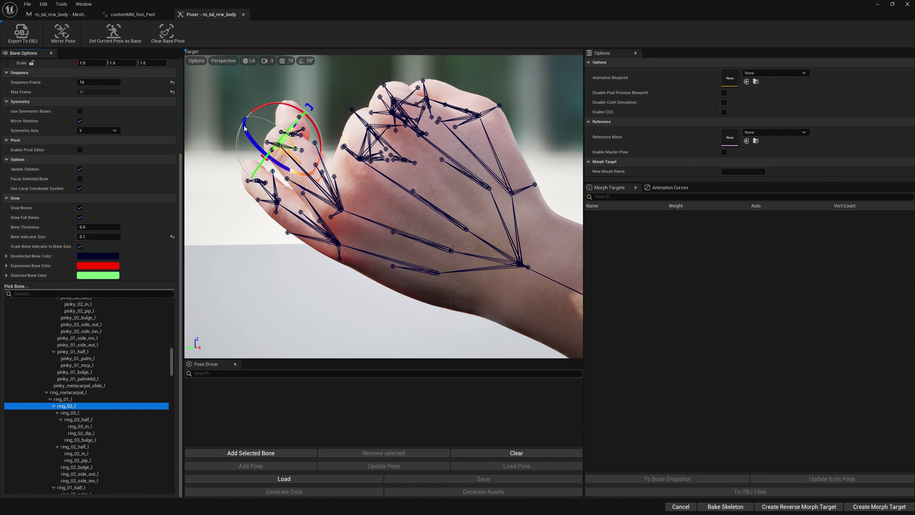
pyautogui.moveTo(244, 128); pyautogui.dragTo(238, 142)
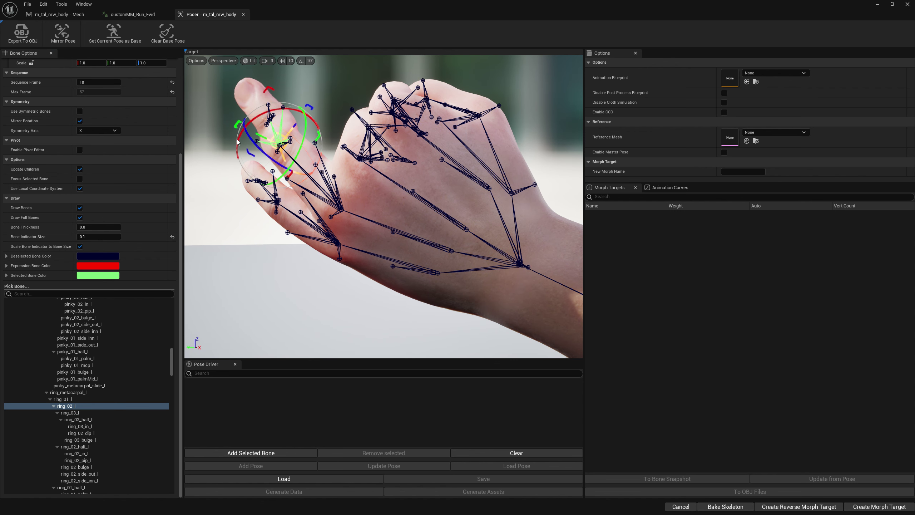
# Step: Adjust the rotation of the ring_03_l bone so the ring fingertip lines up with the extended finger
pyautogui.click(76, 413)
pyautogui.moveTo(240, 110); pyautogui.dragTo(236, 93)
pyautogui.moveTo(236, 93)
pyautogui.mouseDown(button='right')
pyautogui.moveTo(317, 108)
pyautogui.moveTo(324, 122)
pyautogui.moveTo(382, 119)
pyautogui.moveTo(338, 137)
pyautogui.moveTo(382, 144)
pyautogui.moveTo(324, 126)
pyautogui.moveTo(331, 134)
pyautogui.moveTo(295, 137)
pyautogui.moveTo(324, 134)
pyautogui.moveTo(246, 99)
pyautogui.mouseUp(button='right')
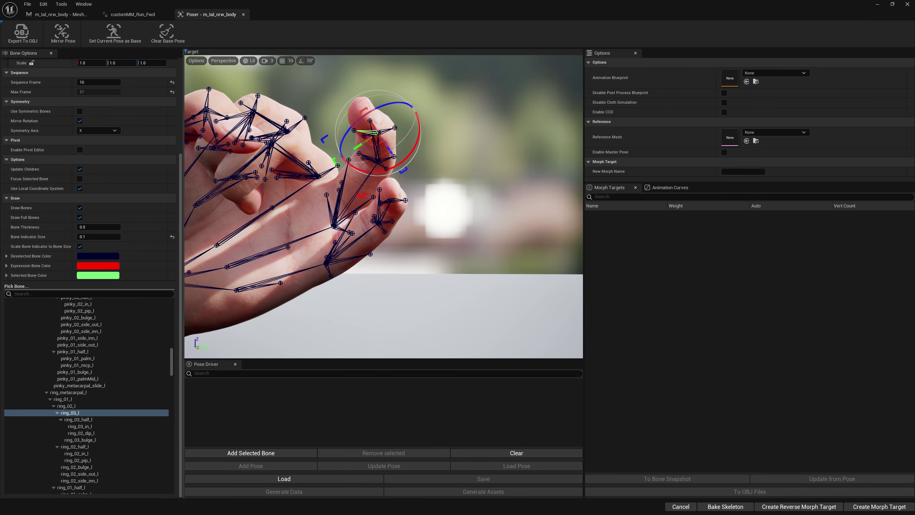
pyautogui.moveTo(382, 151); pyautogui.dragTo(259, 155, button='right')
pyautogui.moveTo(261, 97); pyautogui.dragTo(252, 98, button='right')
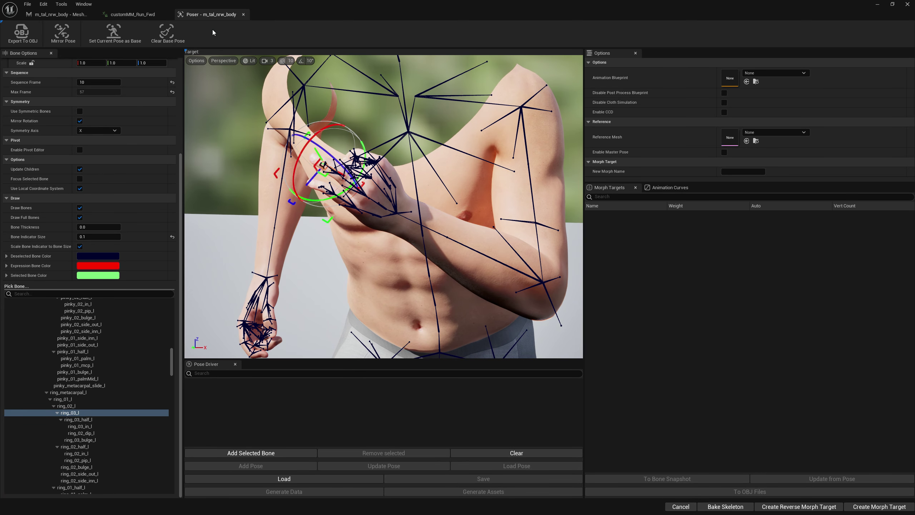
# Step: Create a bonesnapshot from the base pose with root as start bone and save it as BoneSnapshot_Correction1 in the BoneSnapshots folder
pyautogui.click(43, 4)
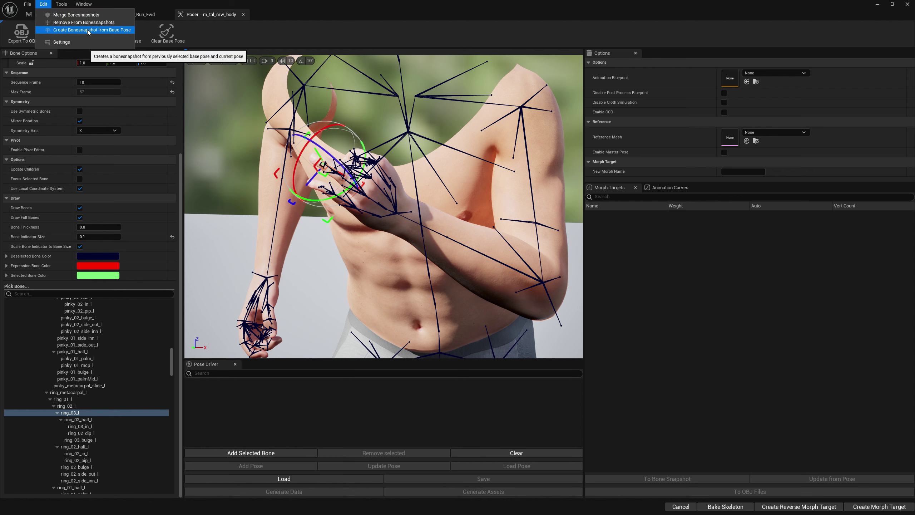
pyautogui.click(101, 32)
pyautogui.moveTo(477, 178); pyautogui.dragTo(487, 279)
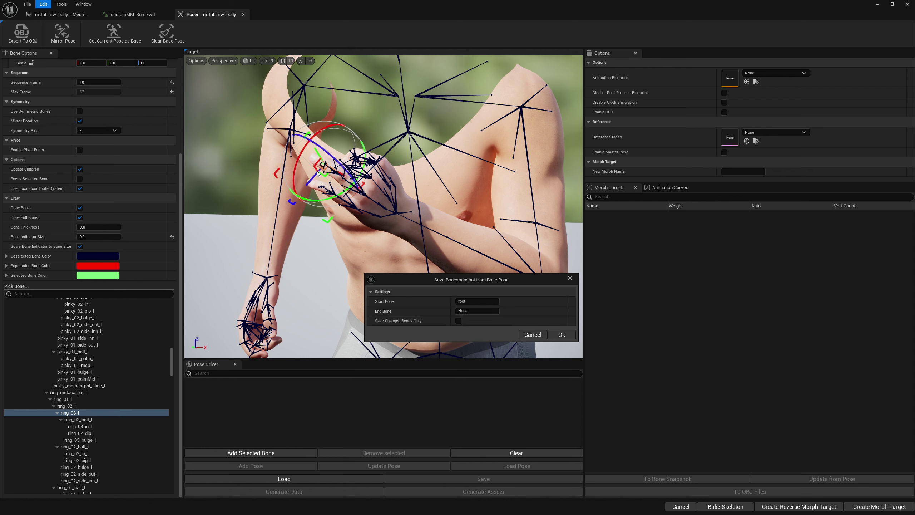
pyautogui.click(557, 335)
pyautogui.click(323, 372)
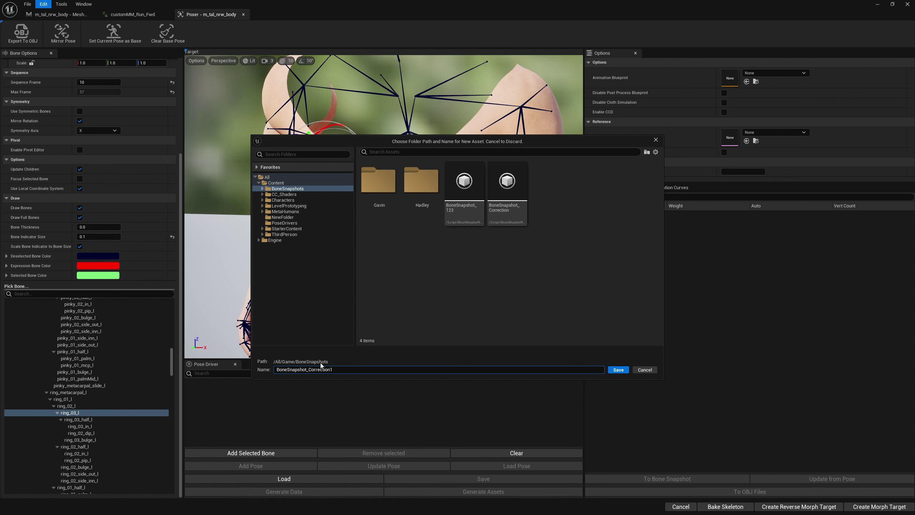
pyautogui.click(619, 370)
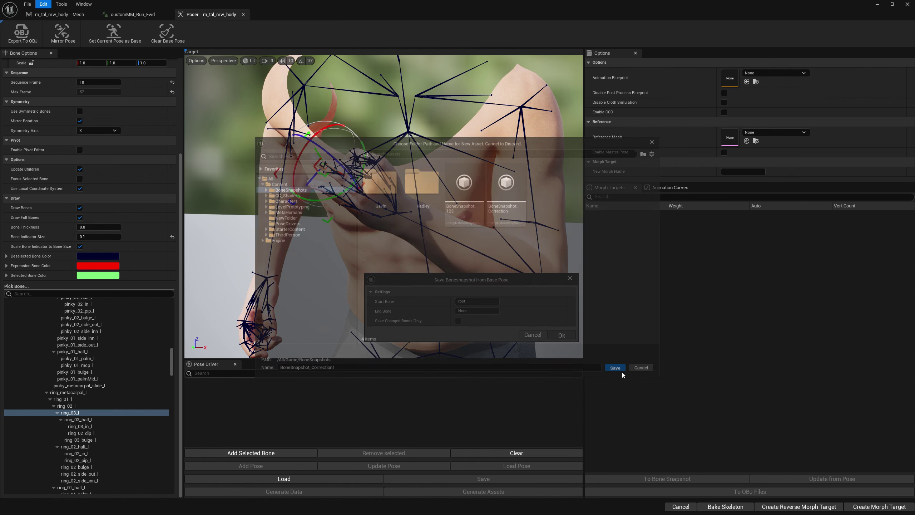
pyautogui.click(512, 273)
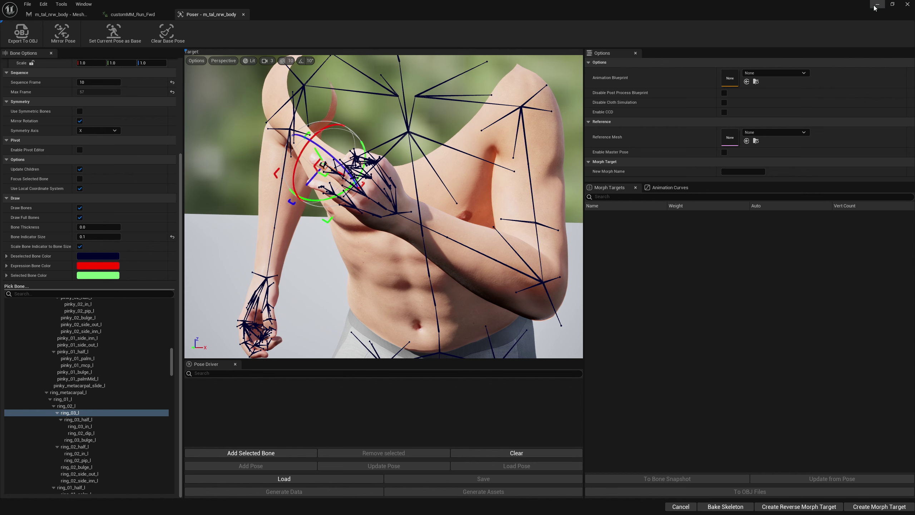
# Step: Open the m_tal_nrw_body skeletal mesh from the run animation, add a curve named Correction1, and save the mesh
pyautogui.click(141, 15)
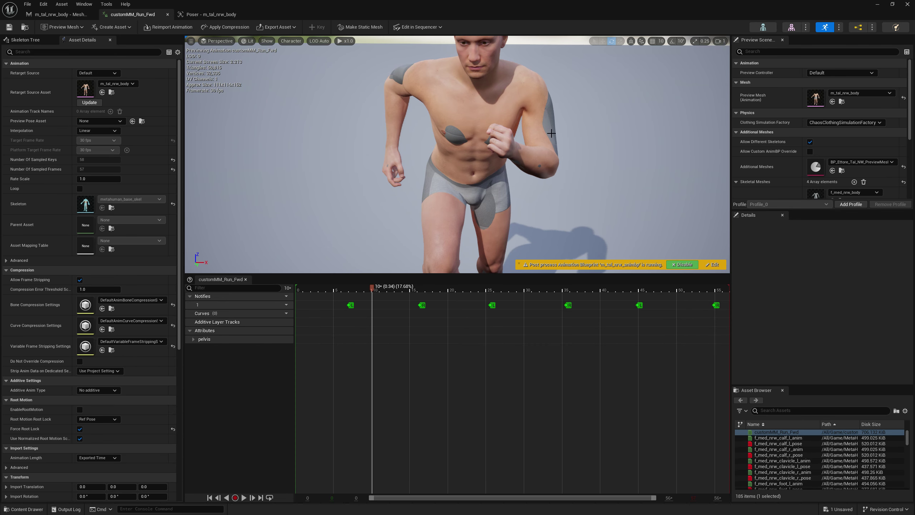
pyautogui.click(792, 31)
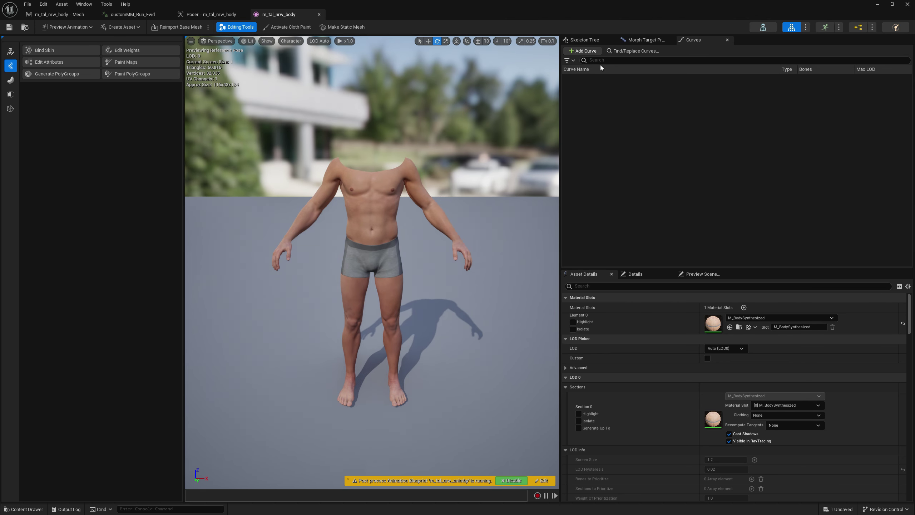
pyautogui.rightClick(588, 123)
pyautogui.click(614, 166)
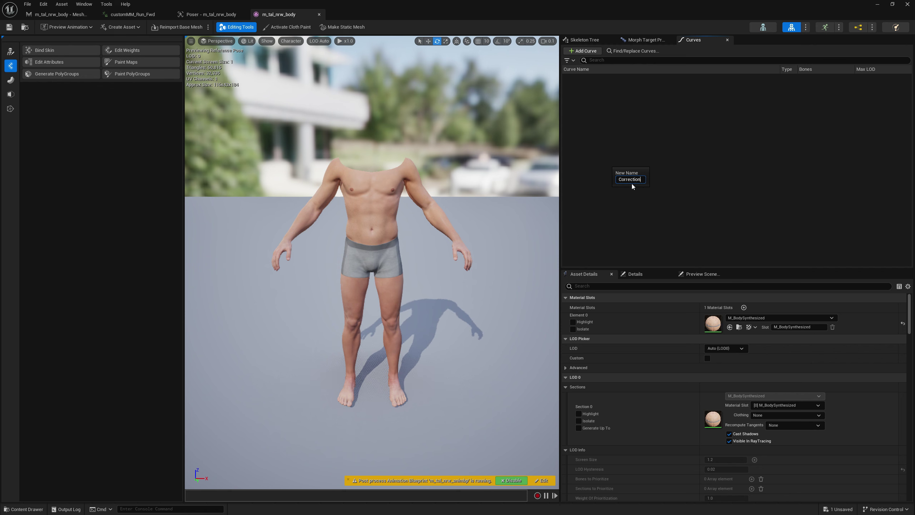
pyautogui.press('Return')
pyautogui.click(9, 27)
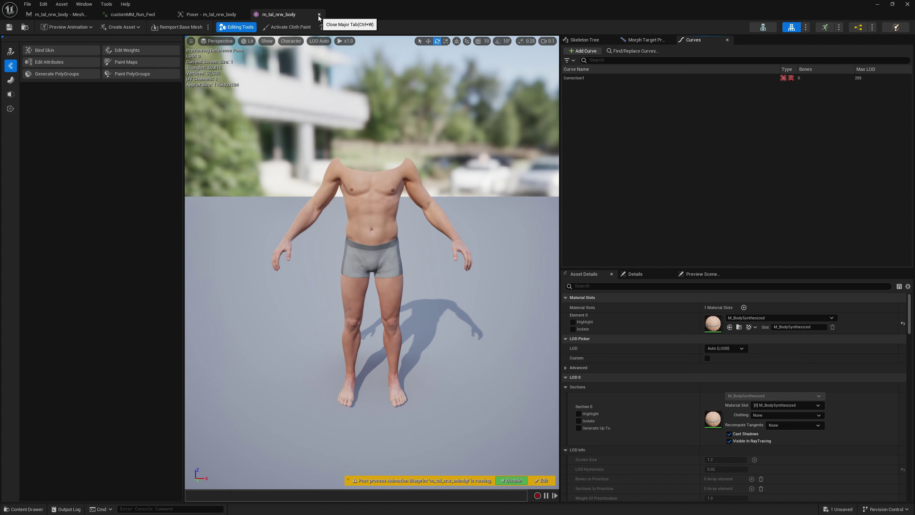
# Step: Close the skeletal mesh and run animation editors, then reopen the customMM_Run_Fwd animation from the project content
pyautogui.hotkey('ctrl', 'w')
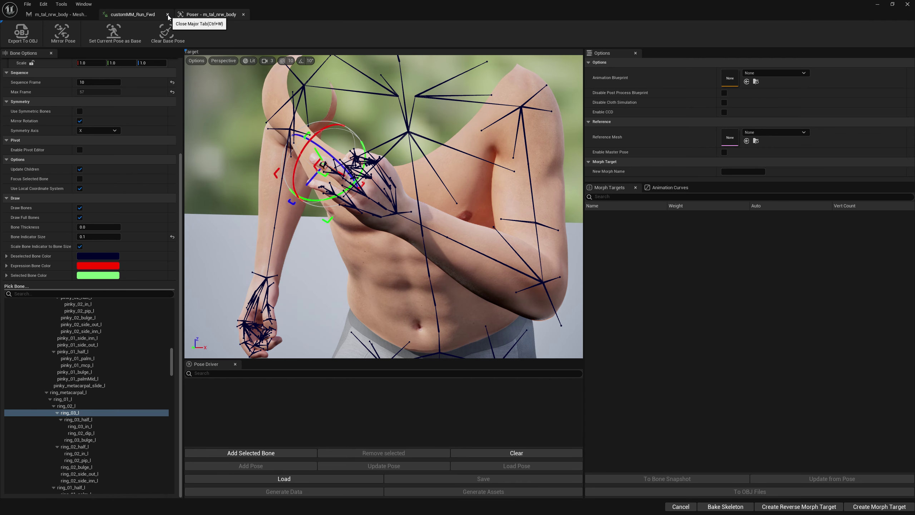
pyautogui.click(168, 15)
pyautogui.click(877, 5)
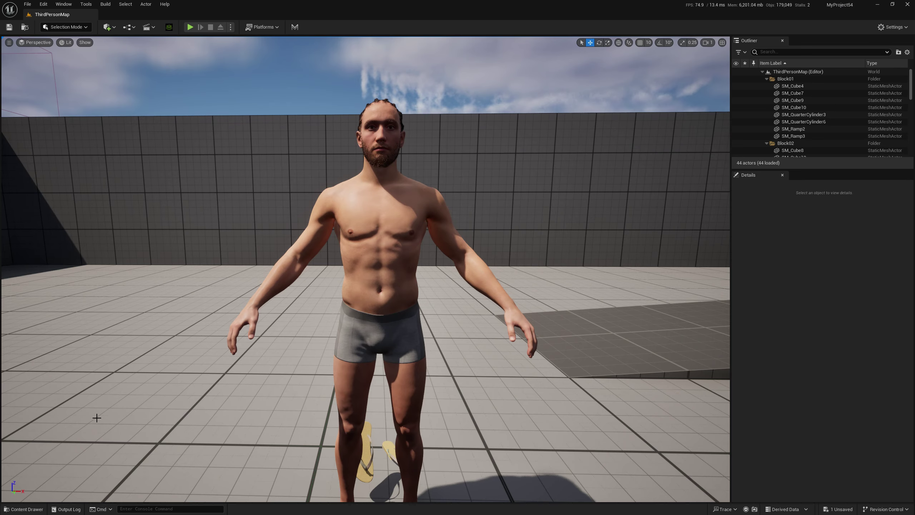
pyautogui.hotkey('ctrl', 'space')
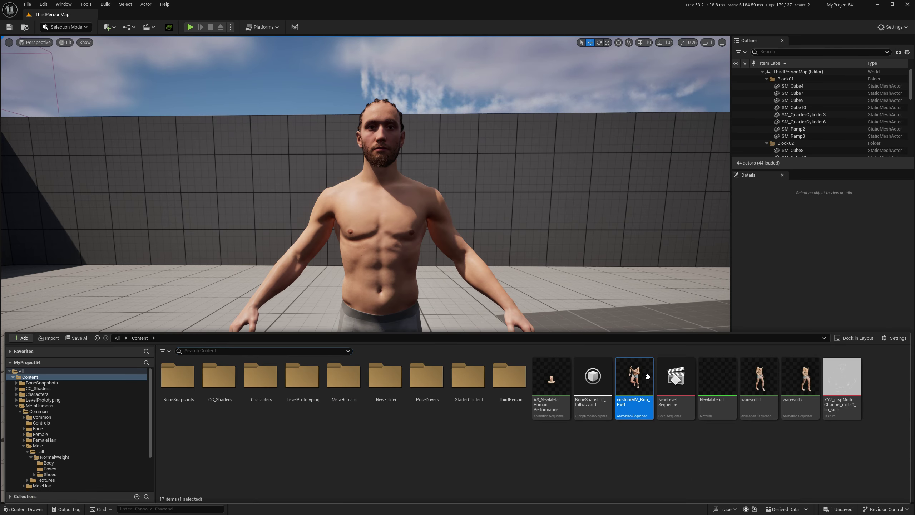
pyautogui.doubleClick(648, 378)
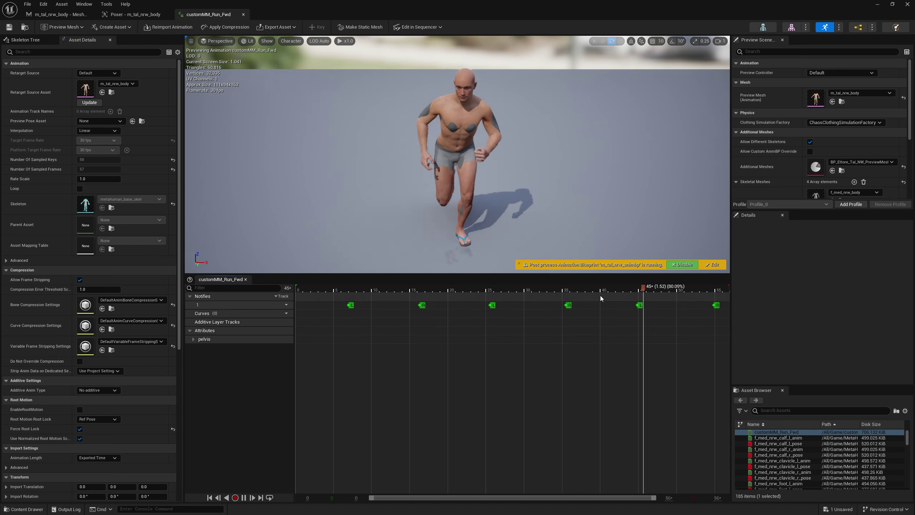
# Step: Move the animation playhead to about frame 9 and add the Correction1 curve to customMM_Run_Fwd
pyautogui.moveTo(402, 294); pyautogui.dragTo(372, 292)
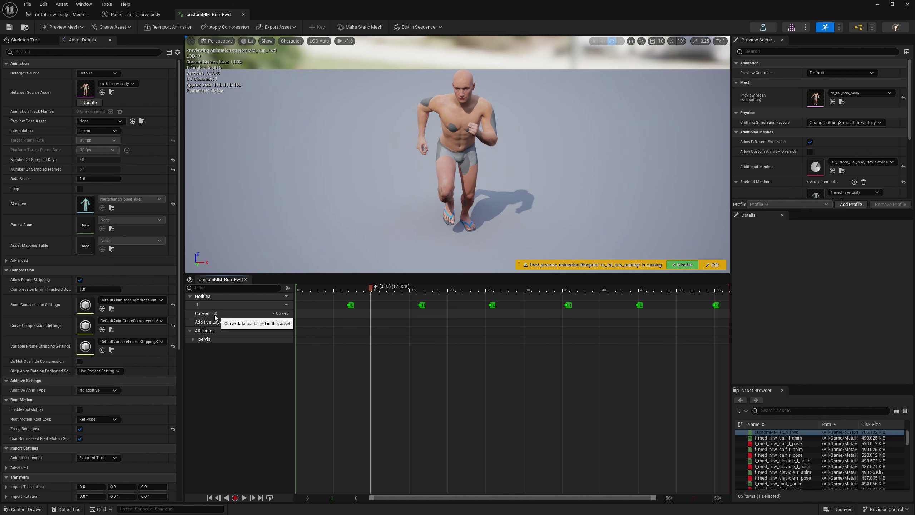
pyautogui.click(281, 313)
pyautogui.moveTo(300, 332)
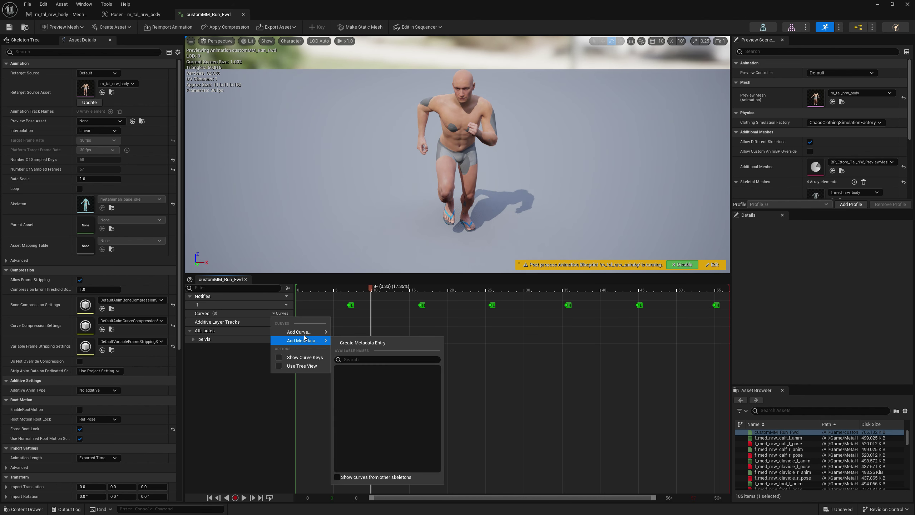
pyautogui.write('Corre')
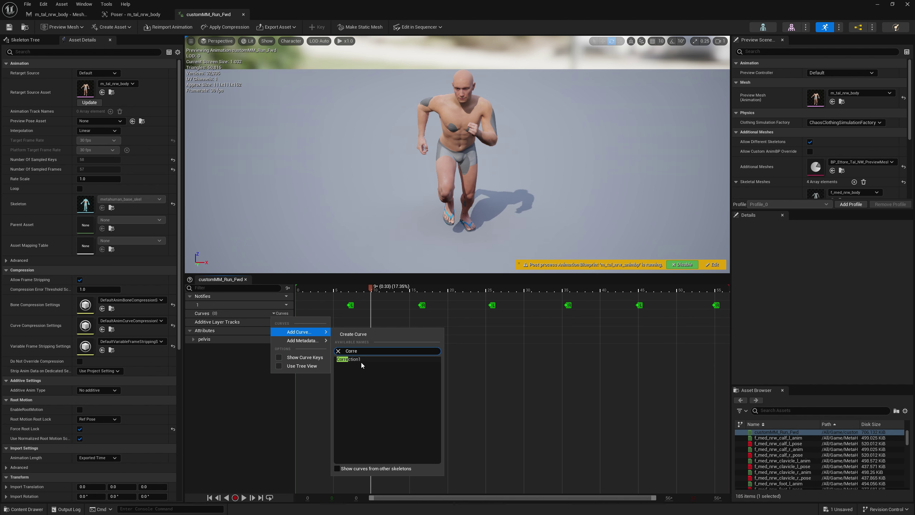
pyautogui.click(356, 361)
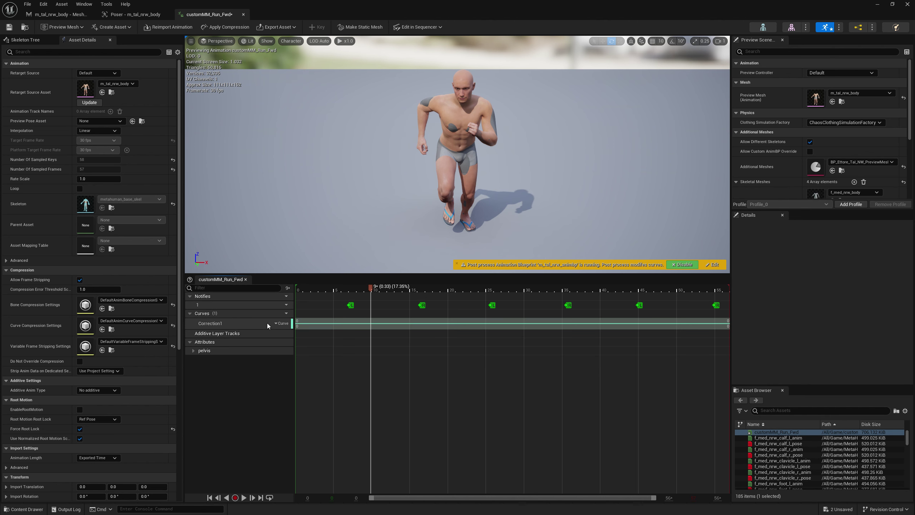
# Step: Open the Correction1 curve for editing and add a key at 0.3 s
pyautogui.click(281, 323)
pyautogui.click(292, 342)
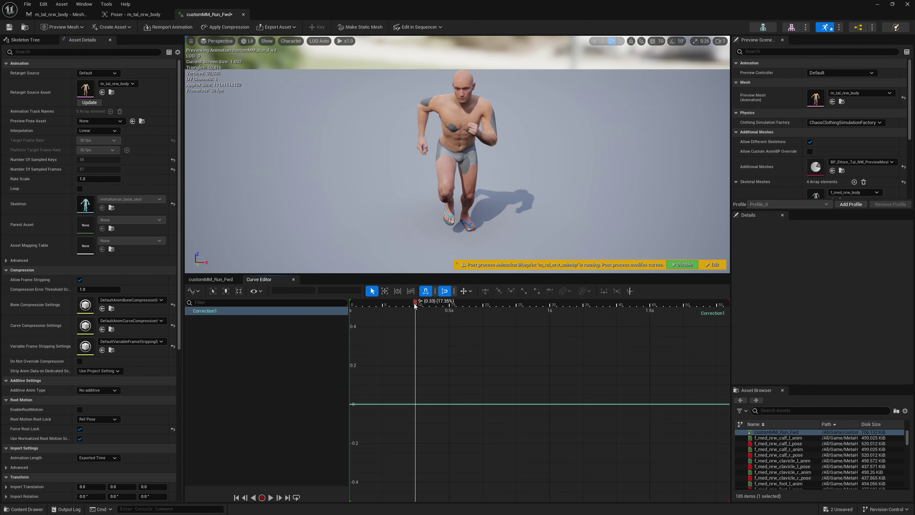
pyautogui.moveTo(412, 304); pyautogui.dragTo(410, 303)
pyautogui.rightClick(409, 403)
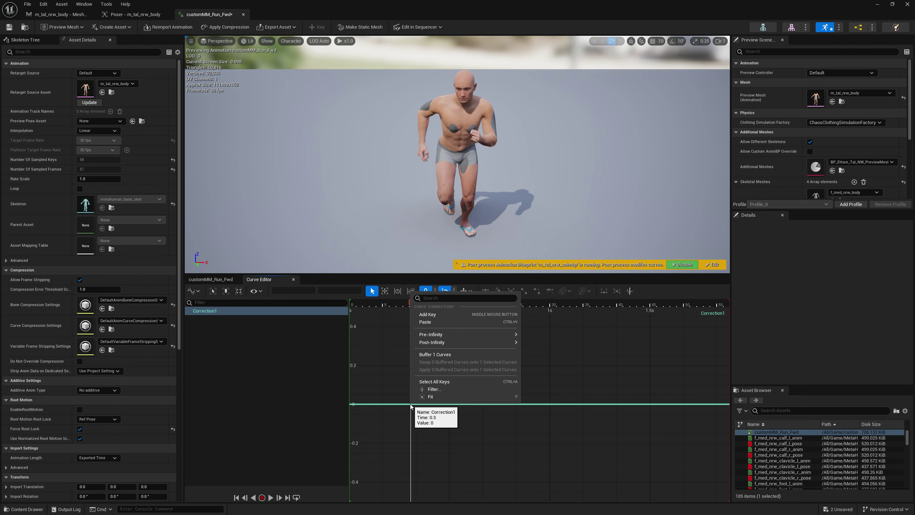
pyautogui.click(431, 313)
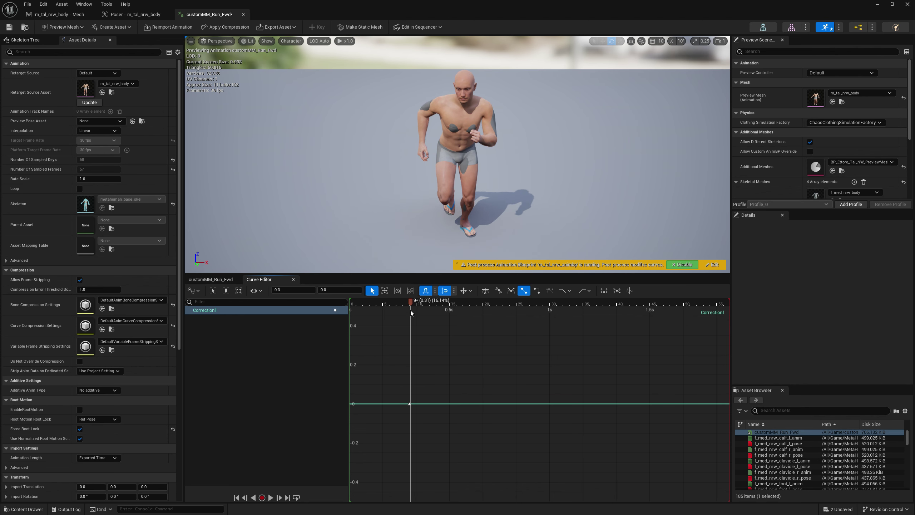
# Step: Add two more keys to the Correction1 curve, at about 0.33 s and 0.4 s
pyautogui.moveTo(410, 301); pyautogui.dragTo(418, 301)
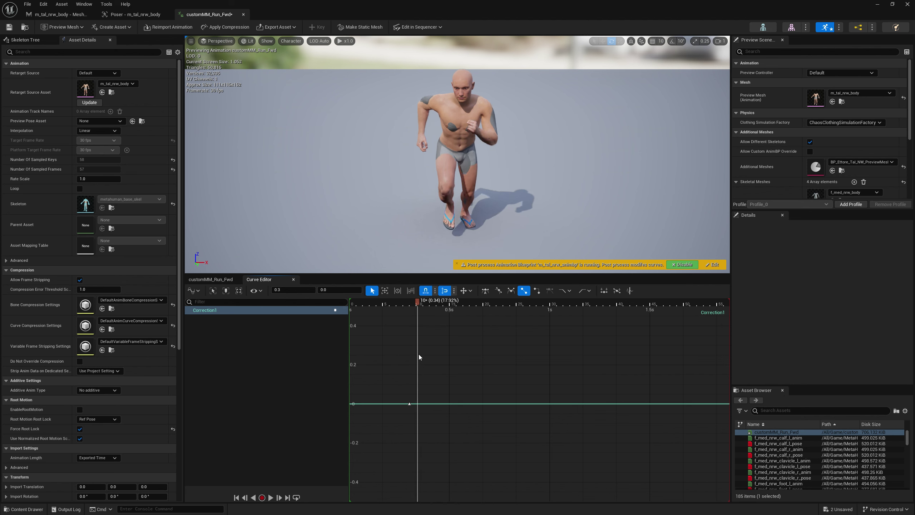
pyautogui.rightClick(416, 402)
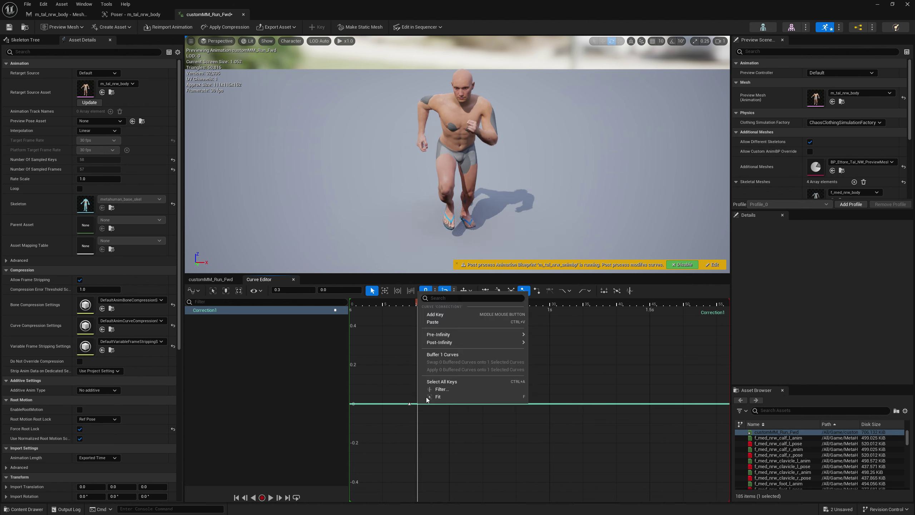
pyautogui.click(438, 315)
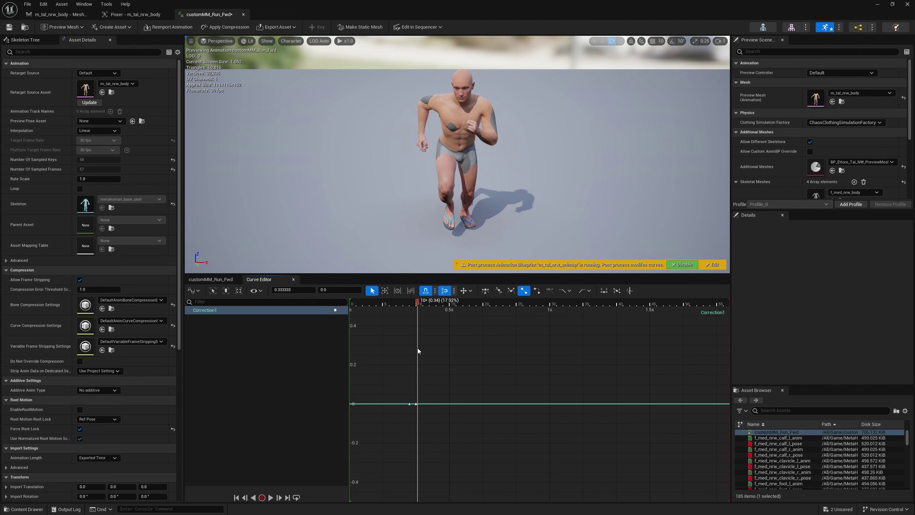
pyautogui.moveTo(420, 305); pyautogui.dragTo(431, 306)
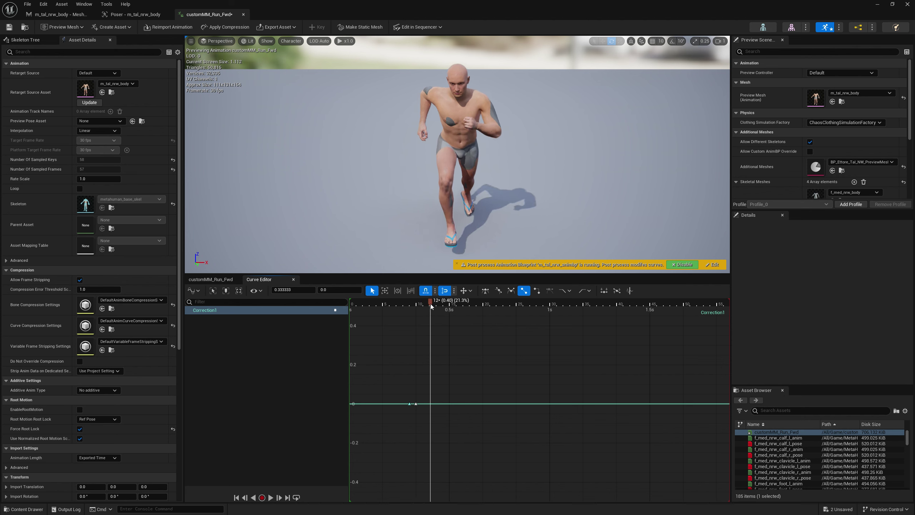
pyautogui.rightClick(430, 404)
pyautogui.click(457, 315)
# Step: Set the value of the Correction1 key at 0.333333 s to 1 and save the animation
pyautogui.click(332, 291)
pyautogui.write('1')
pyautogui.press('Return')
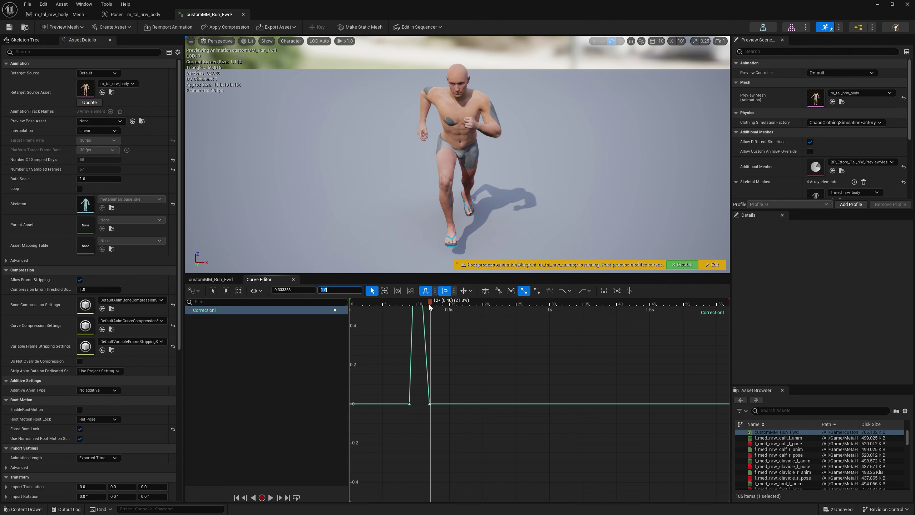
pyautogui.click(9, 27)
# Step: Return to the m_tal_nrw_body skeletal mesh, find its post process anim blueprint setting, and open the m_tal_nrw_animbp blueprint
pyautogui.click(59, 14)
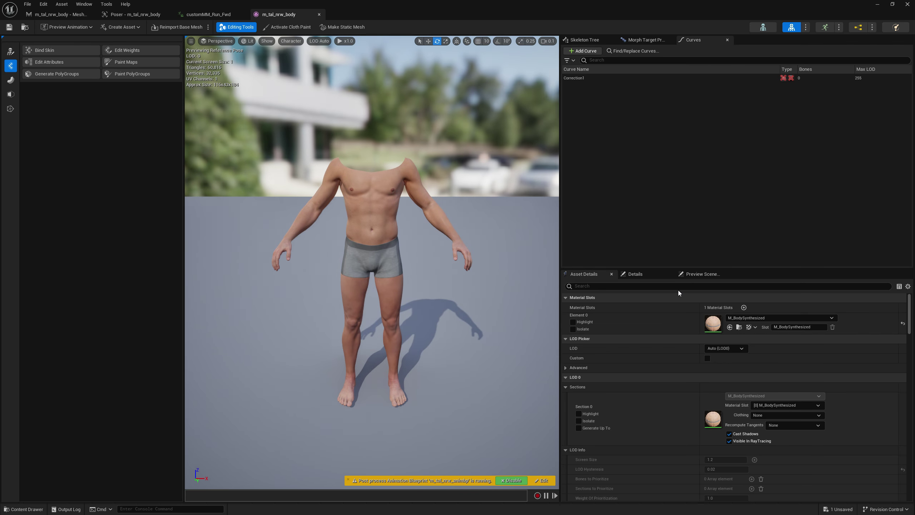
pyautogui.click(645, 288)
pyautogui.write('post')
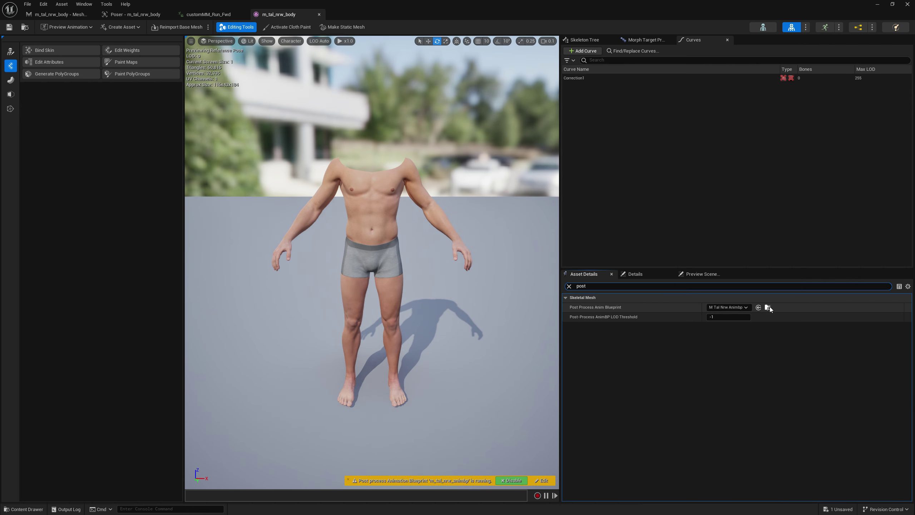
pyautogui.click(768, 307)
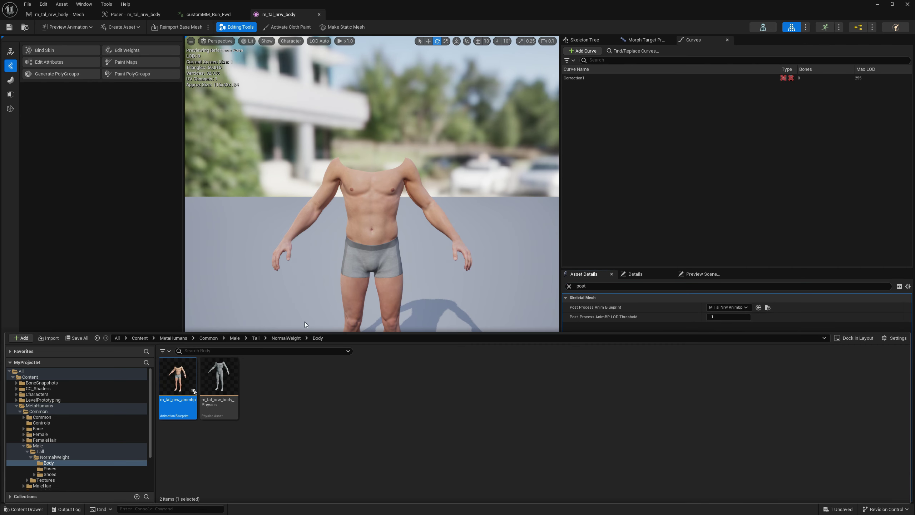
pyautogui.doubleClick(178, 388)
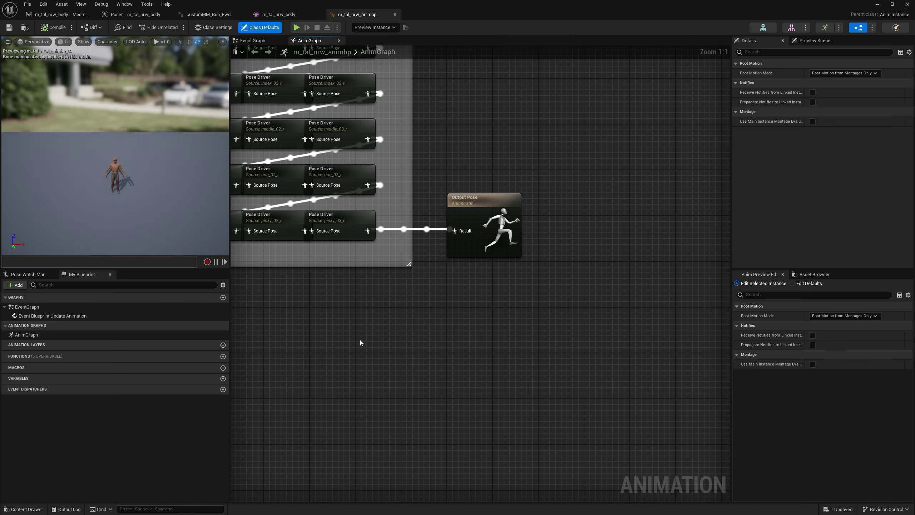
# Step: Move the Output Pose node away from the pose drivers and add a Get Curve Value node below their connection
pyautogui.moveTo(469, 204); pyautogui.dragTo(700, 206)
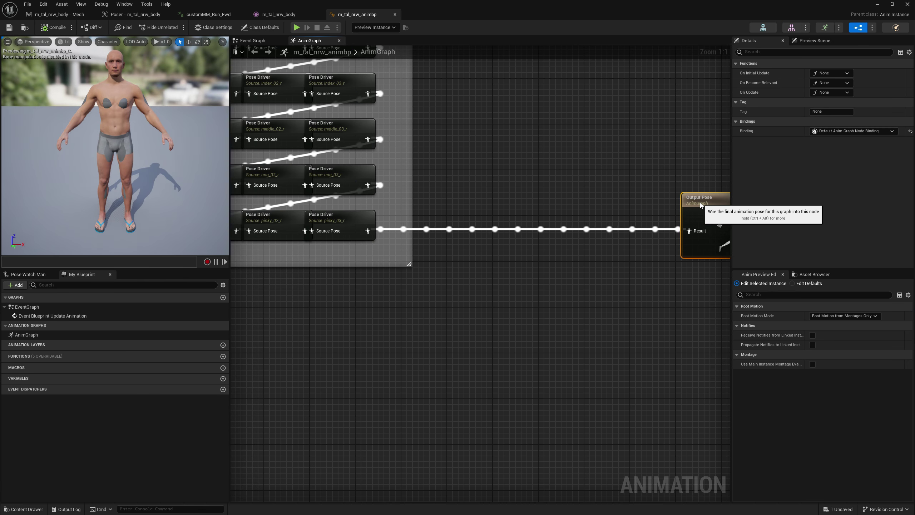
pyautogui.click(460, 282)
pyautogui.rightClick(439, 256)
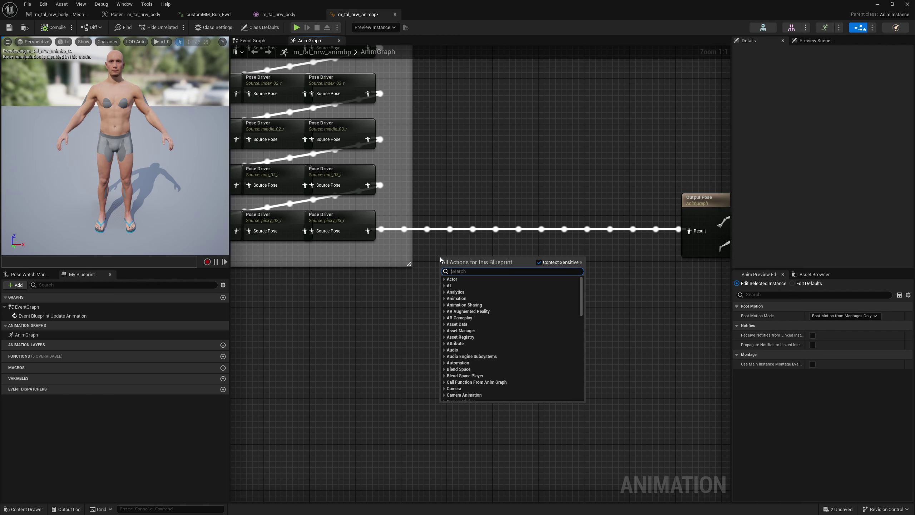
pyautogui.write('get cur')
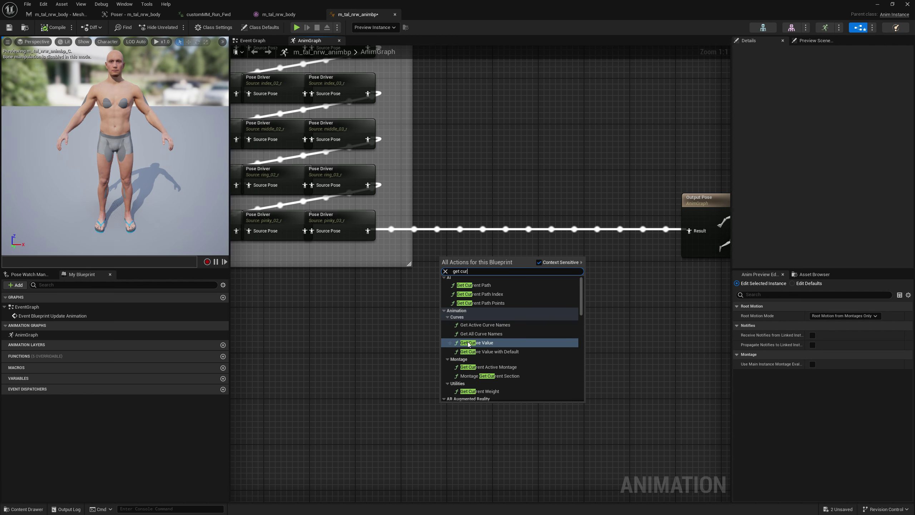
pyautogui.press('Escape')
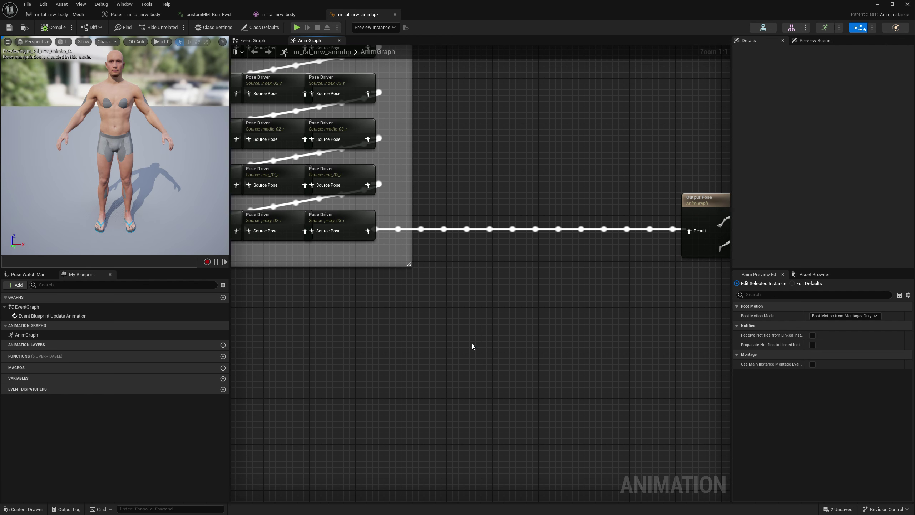
pyautogui.moveTo(494, 270); pyautogui.dragTo(471, 275)
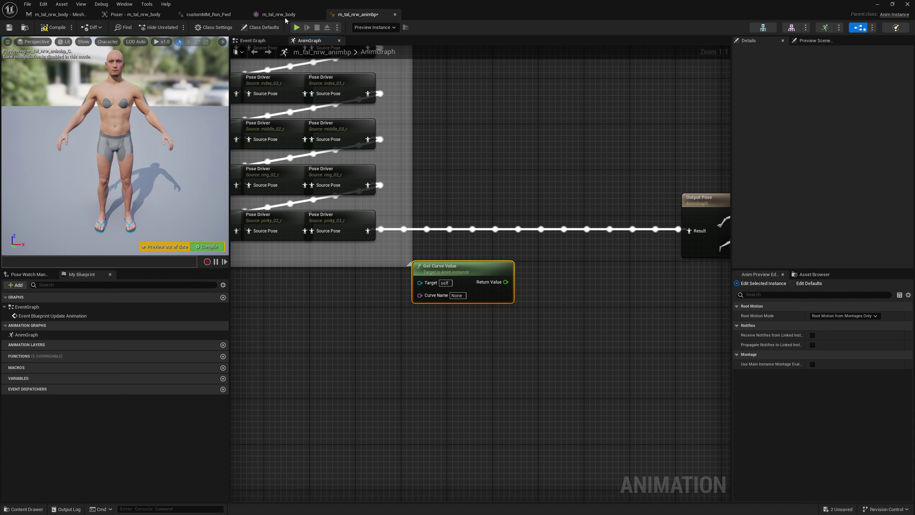
# Step: Set the Get Curve Value node's curve name to Correction1 and move the node beneath the pose drivers
pyautogui.click(208, 14)
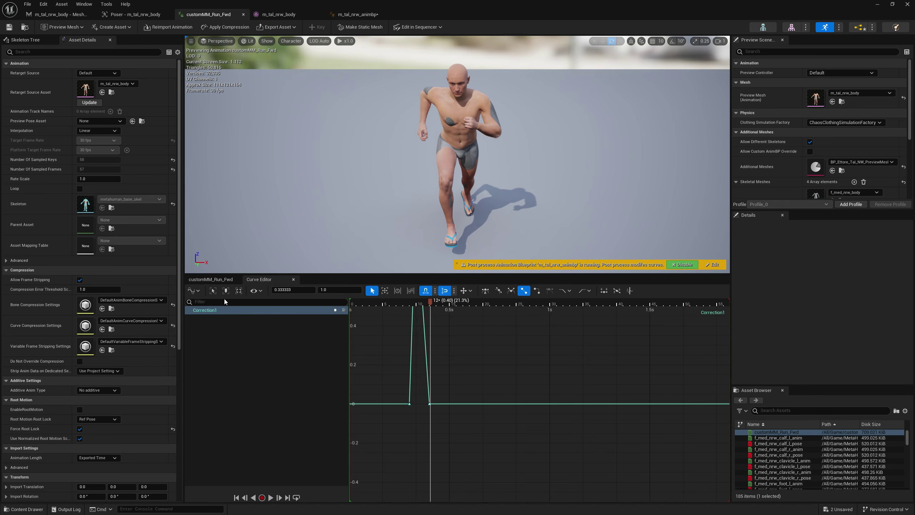
pyautogui.click(357, 15)
pyautogui.click(457, 296)
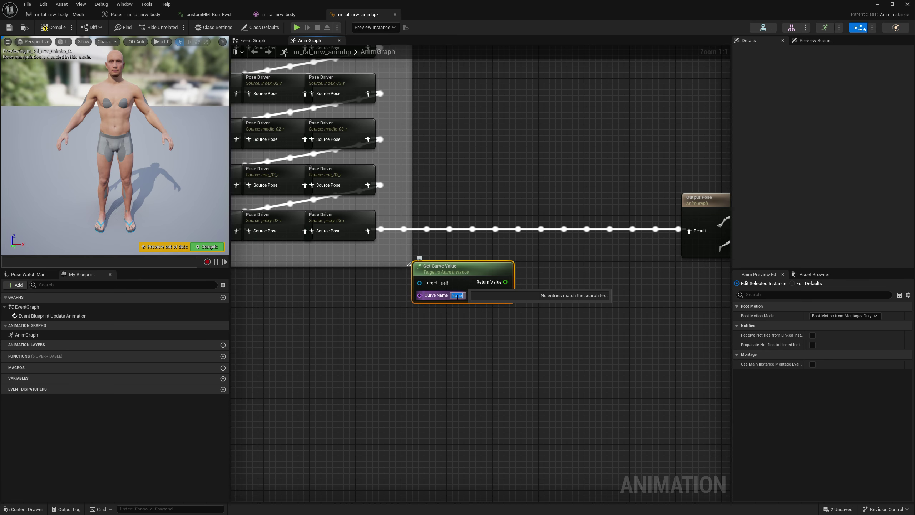
pyautogui.write('Correction1')
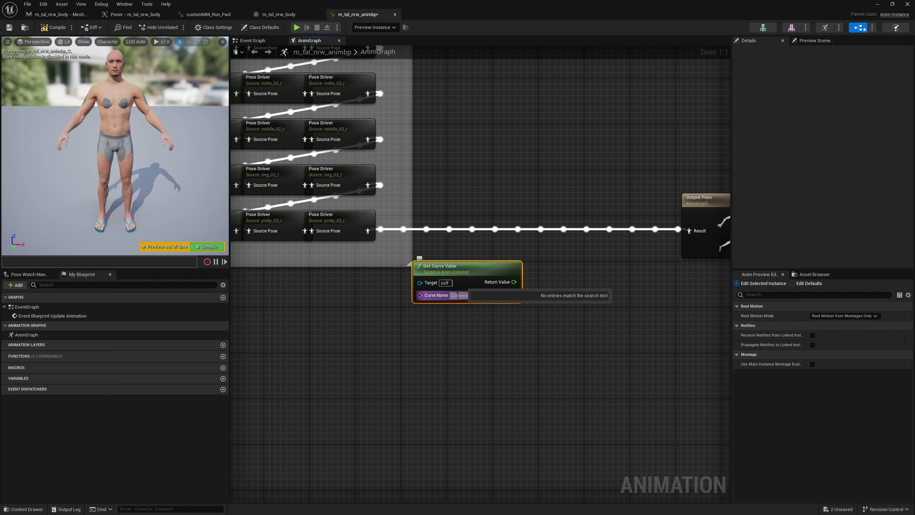
pyautogui.click(528, 326)
pyautogui.moveTo(468, 270); pyautogui.dragTo(415, 275)
pyautogui.click(505, 281)
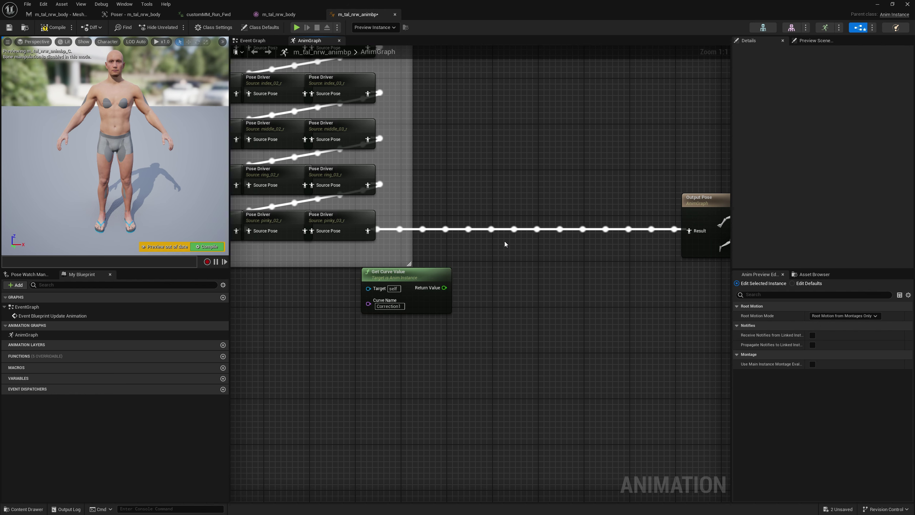
# Step: Add a Load Bonesnapshot node between the last pose driver and Output Pose, with the pose driver feeding its Source
pyautogui.rightClick(504, 241)
pyautogui.write('load bone')
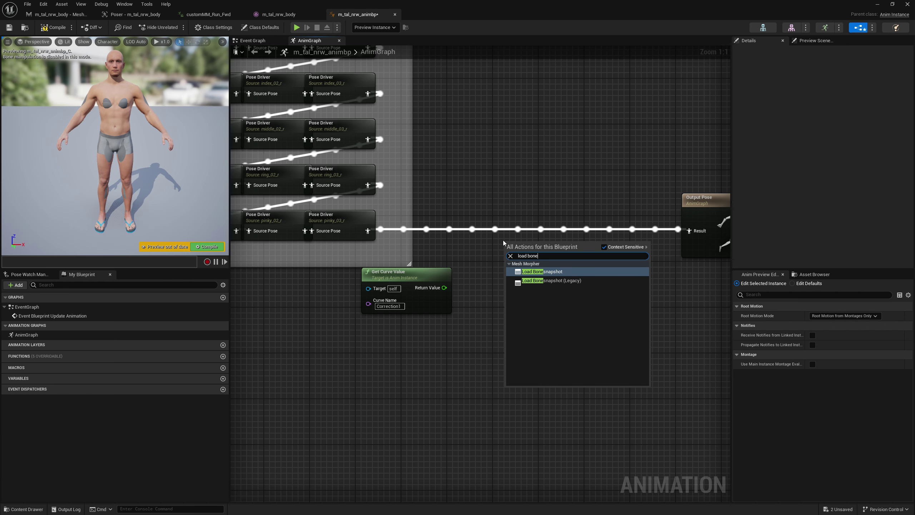
pyautogui.click(543, 271)
pyautogui.moveTo(545, 252); pyautogui.dragTo(542, 231)
pyautogui.moveTo(368, 231); pyautogui.dragTo(511, 230)
# Step: Assign BoneSnapshot_Correction1 as the Load Bonesnapshot node's bone snapshot
pyautogui.click(534, 249)
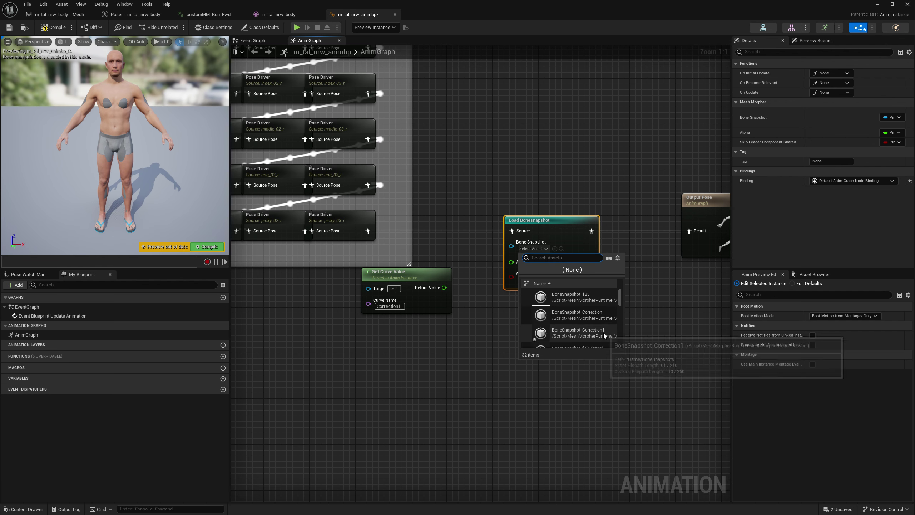
pyautogui.click(604, 335)
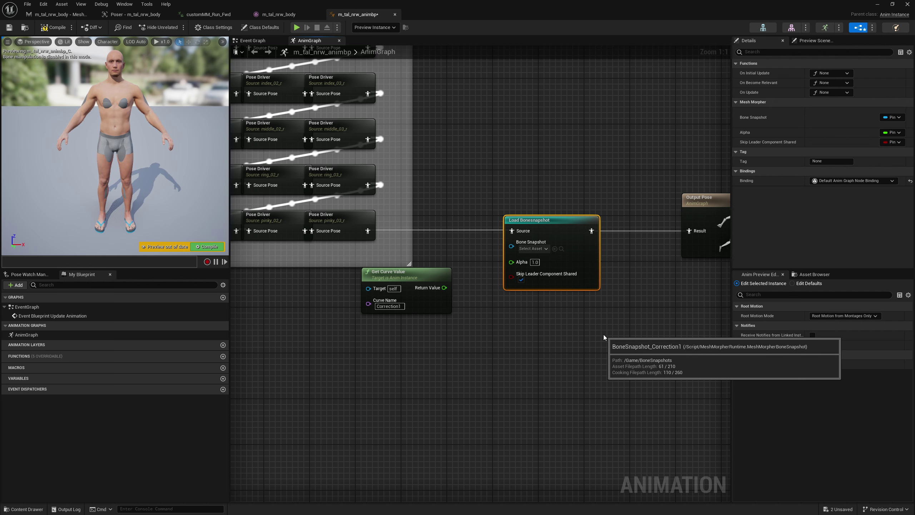
pyautogui.click(675, 332)
# Step: Connect the curve's return value to the Load Bonesnapshot node's Alpha, and compile and save the blueprint
pyautogui.moveTo(444, 287); pyautogui.dragTo(511, 262)
pyautogui.click(420, 289)
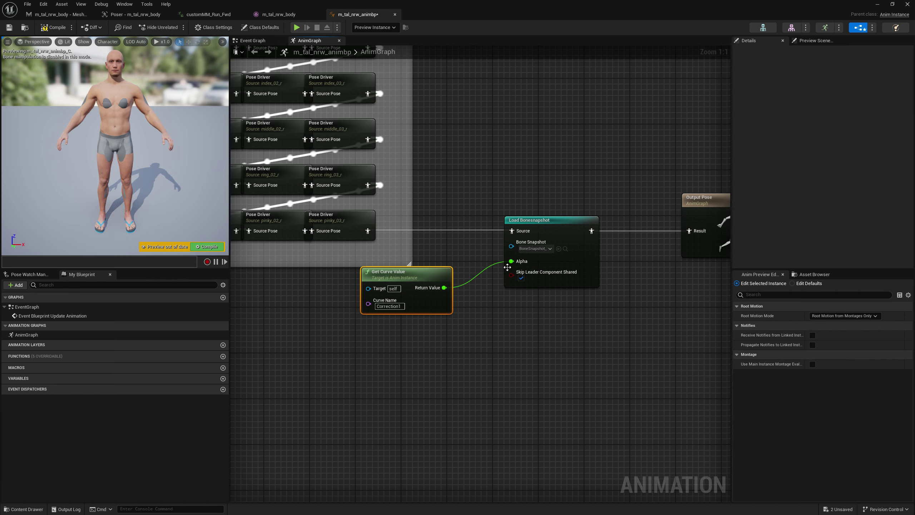
pyautogui.click(53, 27)
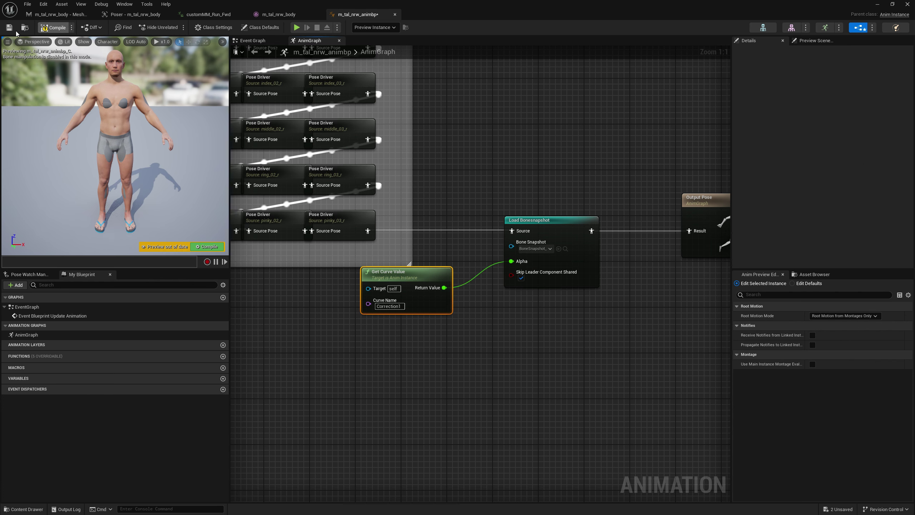
pyautogui.click(5, 29)
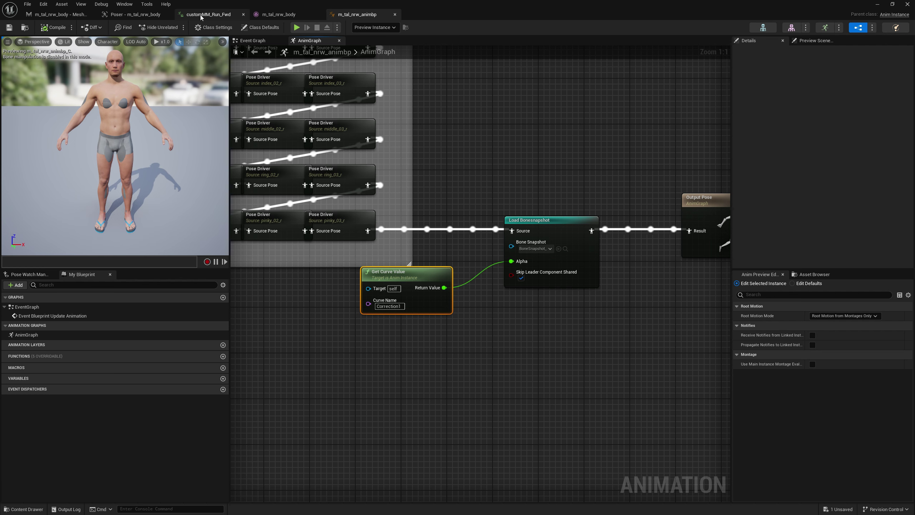
# Step: Scrub the customMM_Run_Fwd animation around the Correction1 curve's peak to examine the hand correction
pyautogui.click(208, 14)
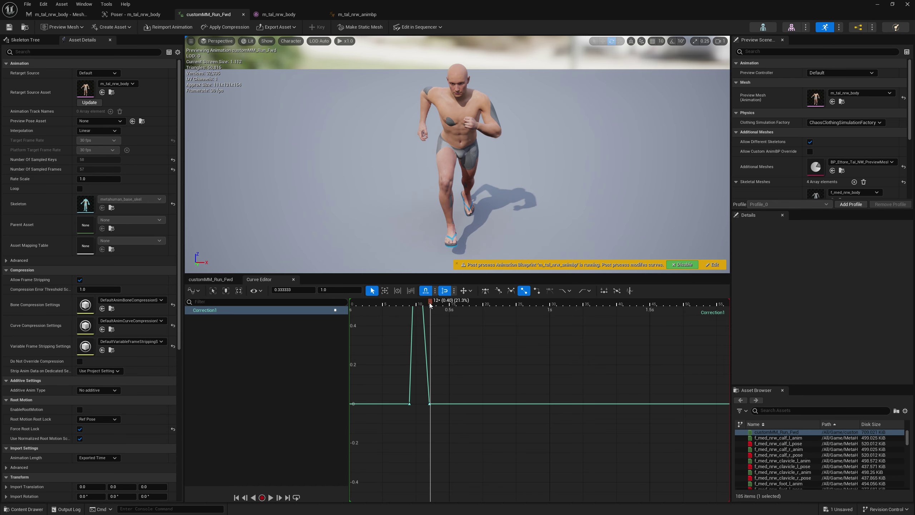
pyautogui.moveTo(426, 305); pyautogui.dragTo(415, 306)
pyautogui.moveTo(514, 193)
pyautogui.mouseDown(button='right')
pyautogui.moveTo(515, 173)
pyautogui.moveTo(483, 169)
pyautogui.moveTo(509, 197)
pyautogui.mouseUp(button='right')
pyautogui.moveTo(412, 303)
pyautogui.mouseDown()
pyautogui.moveTo(424, 311)
pyautogui.moveTo(417, 314)
pyautogui.mouseUp()
pyautogui.moveTo(406, 314)
pyautogui.mouseDown()
pyautogui.moveTo(434, 324)
pyautogui.moveTo(408, 315)
pyautogui.mouseUp()
# Step: Return to the level editor and delete the existing NewLevelSequence asset from the Content folder
pyautogui.click(878, 4)
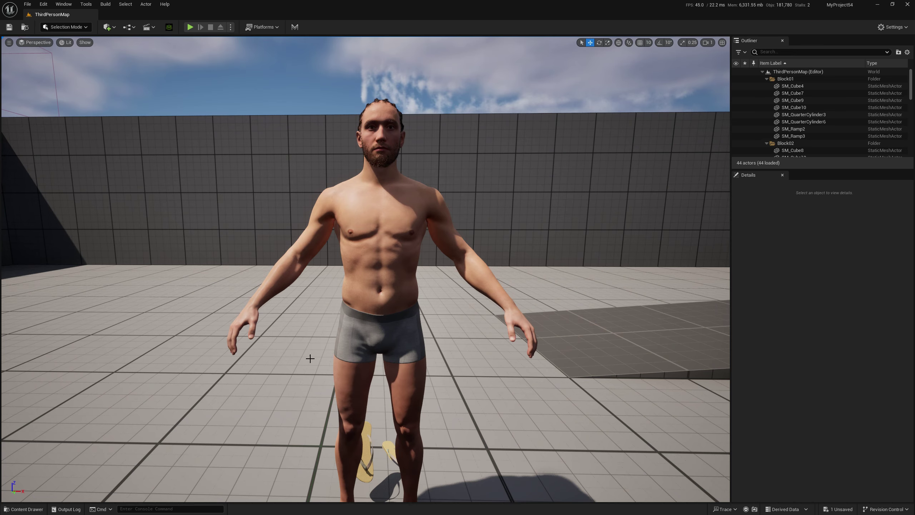
pyautogui.click(35, 510)
pyautogui.click(29, 377)
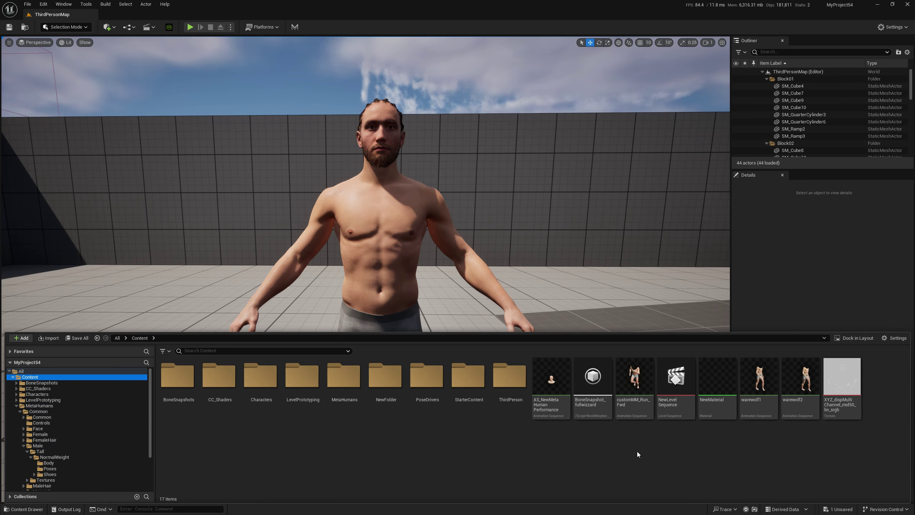
pyautogui.click(679, 404)
pyautogui.press('Delete')
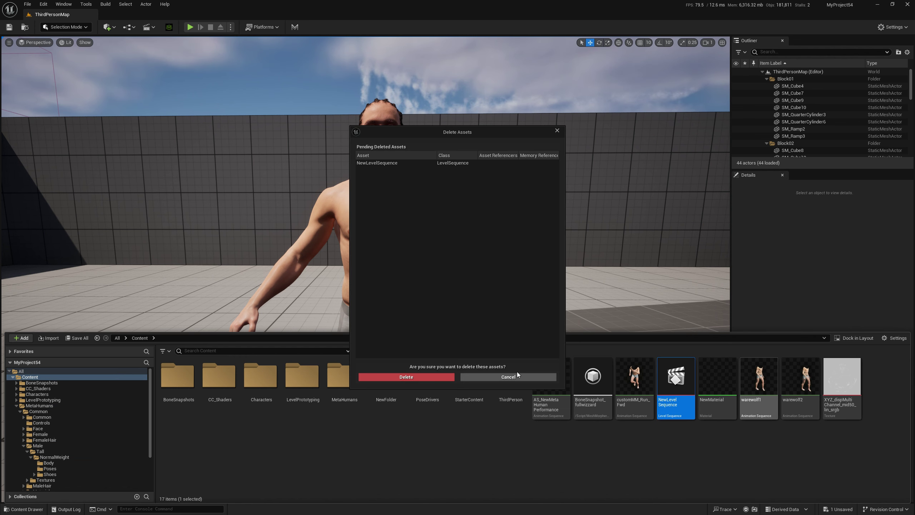
pyautogui.click(416, 377)
# Step: Create a new Level Sequence in the Content folder and open it in Sequencer
pyautogui.rightClick(667, 448)
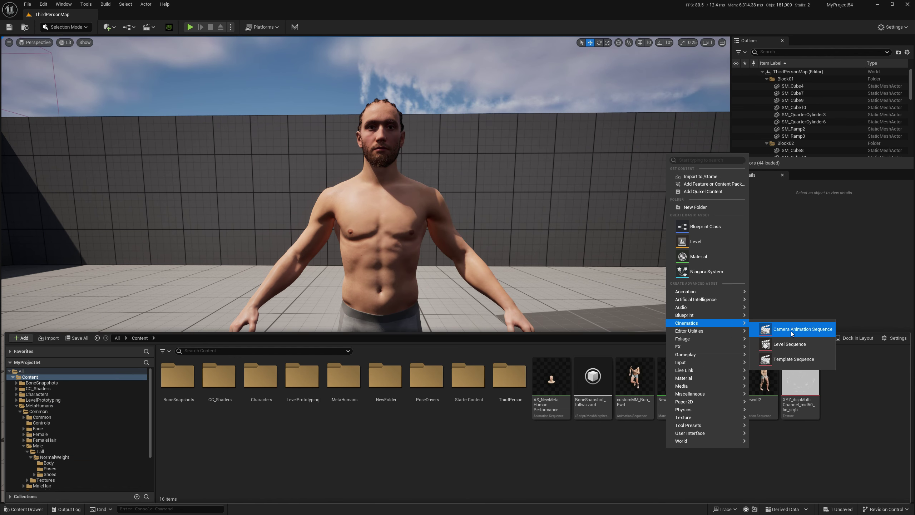
pyautogui.click(792, 348)
pyautogui.doubleClick(675, 388)
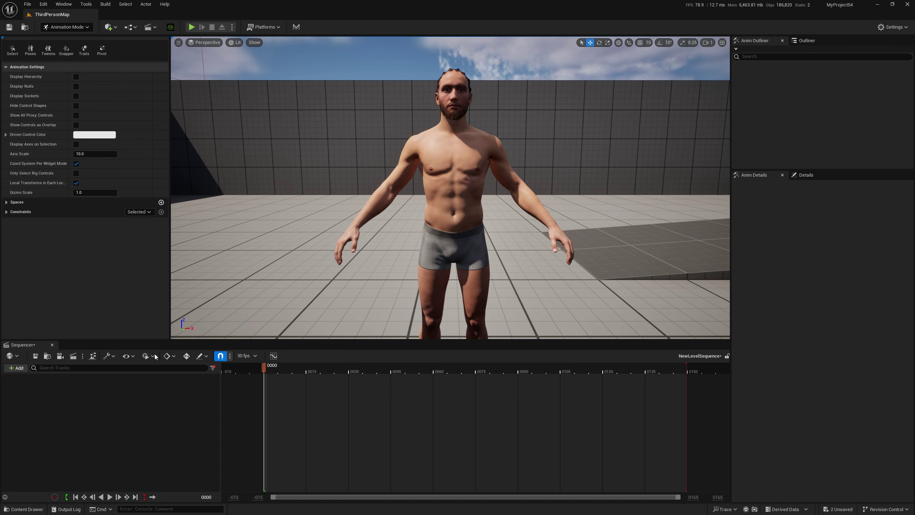
# Step: Add the BP_Ettore_Tal_NW actor to the sequence and delete its MetaHuman_ControlRig track
pyautogui.click(17, 368)
pyautogui.moveTo(72, 387)
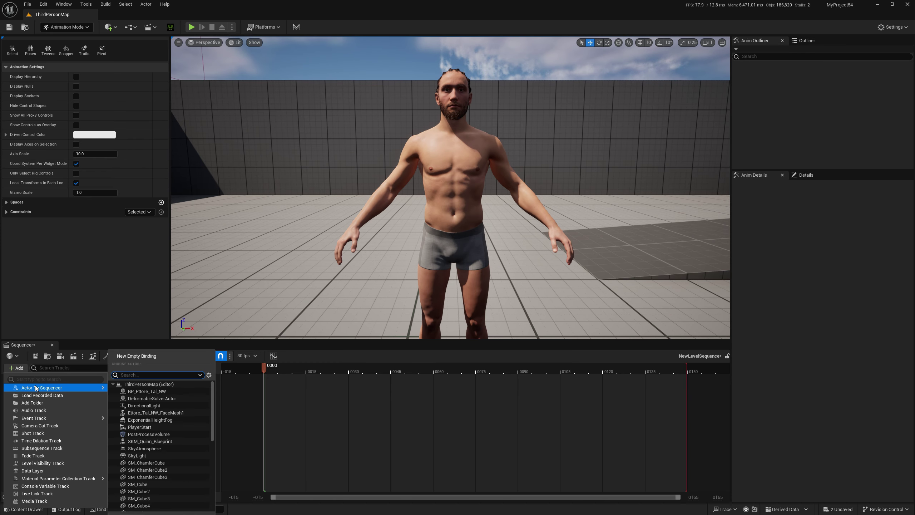
pyautogui.click(162, 393)
pyautogui.click(133, 400)
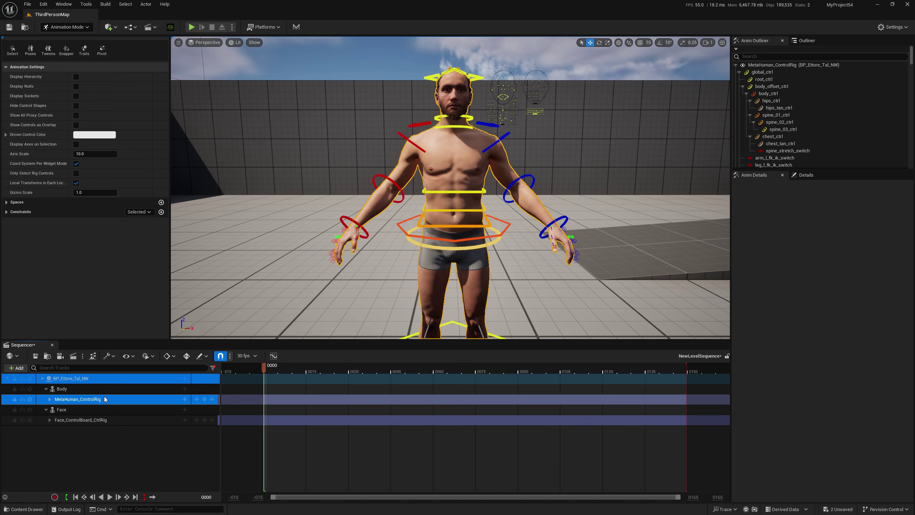
pyautogui.press('Delete')
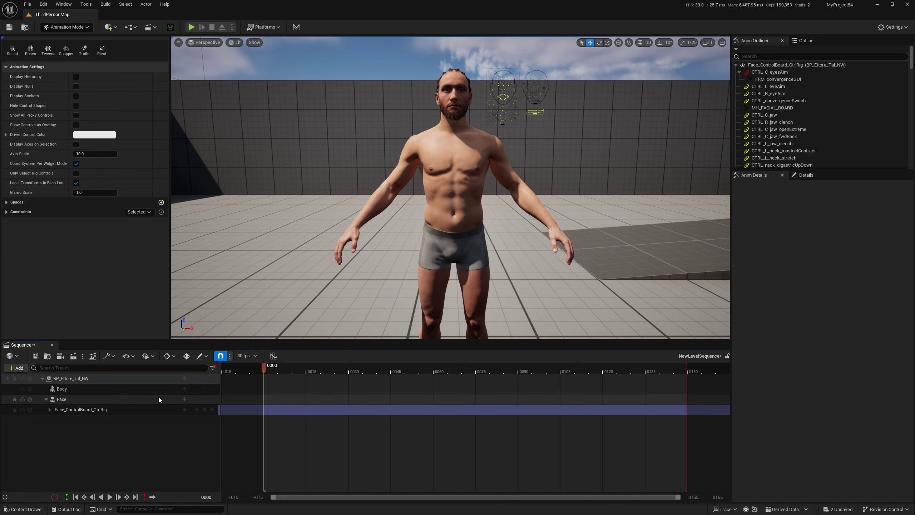
# Step: Add the customMM_Run_Fwd animation to the Body track of the actor
pyautogui.click(185, 389)
pyautogui.moveTo(239, 45)
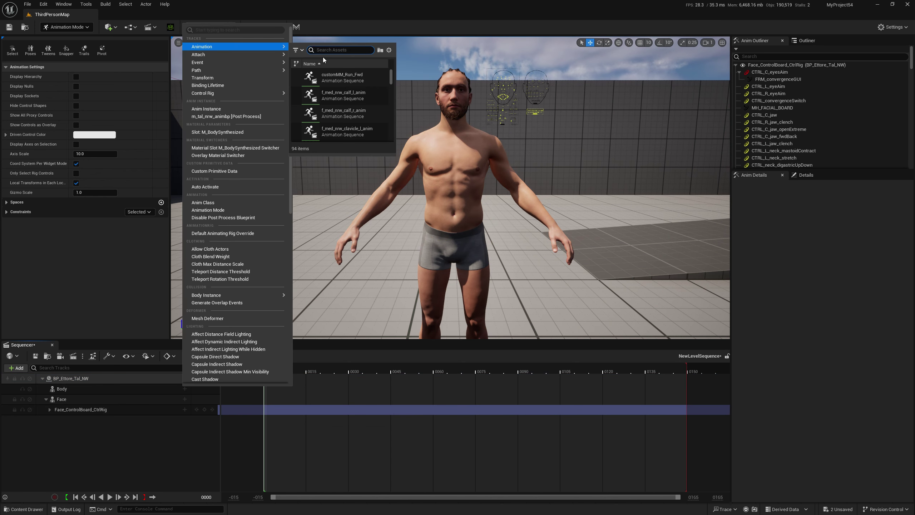
pyautogui.click(348, 76)
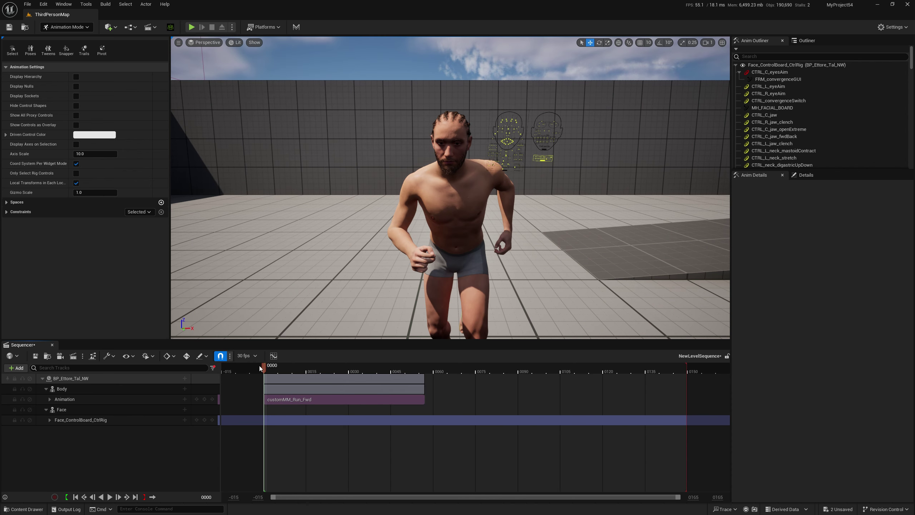
# Step: Move the playhead to frame 10 and examine the running character's hands and arms from several angles
pyautogui.moveTo(264, 367); pyautogui.dragTo(295, 374)
pyautogui.moveTo(397, 231); pyautogui.dragTo(415, 209, button='right')
pyautogui.press('d')
pyautogui.press('d')
pyautogui.press('w')
pyautogui.press('s')
pyautogui.press('d')
pyautogui.press('w')
pyautogui.press('a')
pyautogui.press('s')
pyautogui.moveTo(434, 255); pyautogui.dragTo(449, 257, button='right')
pyautogui.moveTo(468, 288); pyautogui.dragTo(472, 291, button='right')
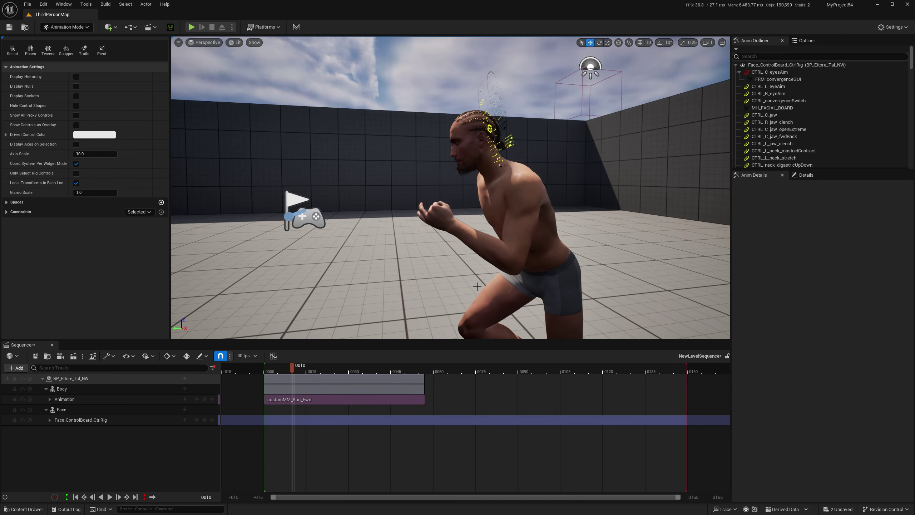
pyautogui.moveTo(432, 285); pyautogui.dragTo(450, 284, button='right')
pyautogui.click(112, 401)
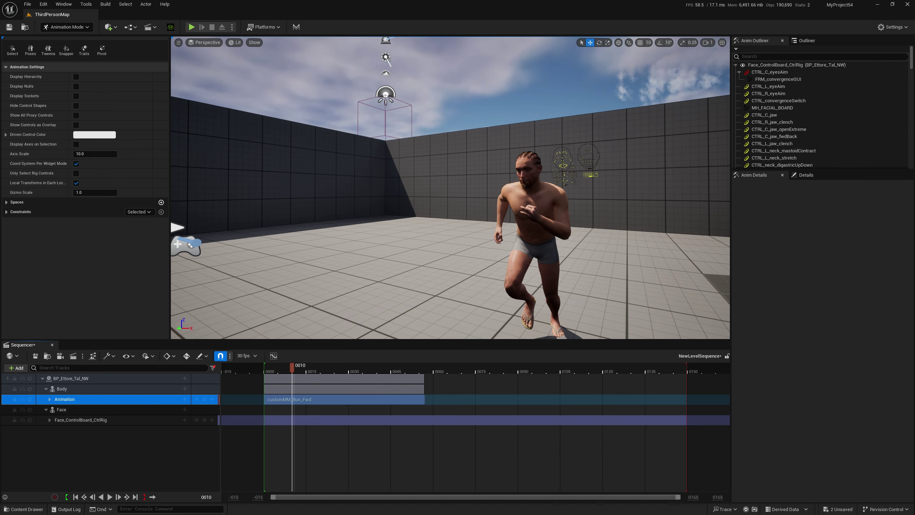
# Step: Return to customMM_Run_Fwd, close its curve editor, delete the Correction1 curve, and save the animation
pyautogui.hotkey('alt', 'Tab')
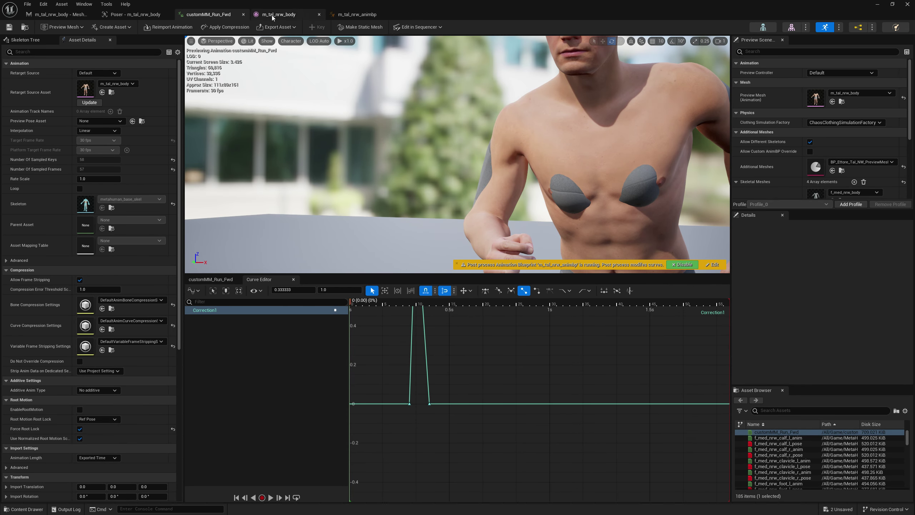
pyautogui.click(212, 280)
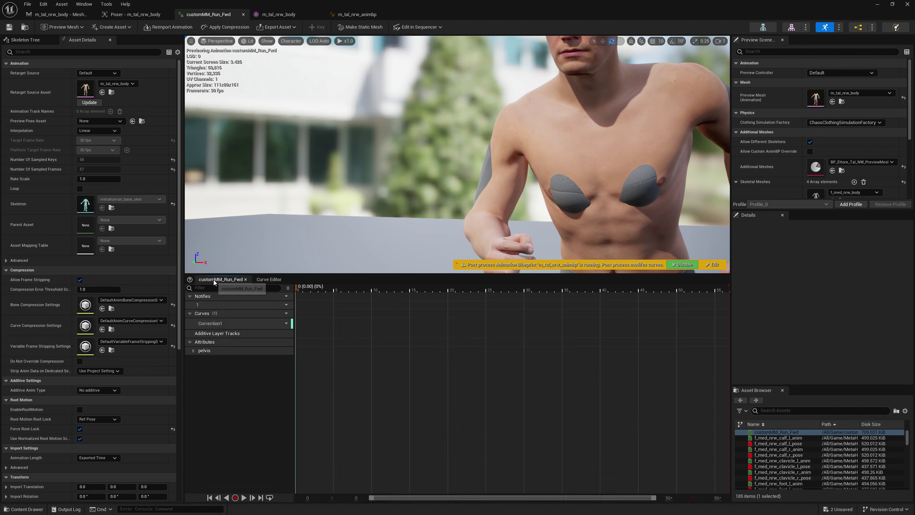
pyautogui.click(304, 280)
pyautogui.click(222, 324)
pyautogui.rightClick(222, 324)
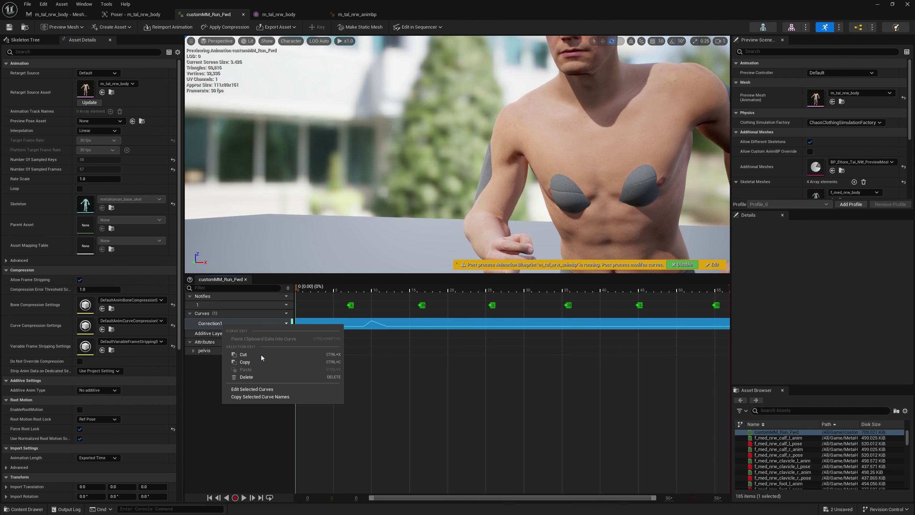
pyautogui.click(248, 377)
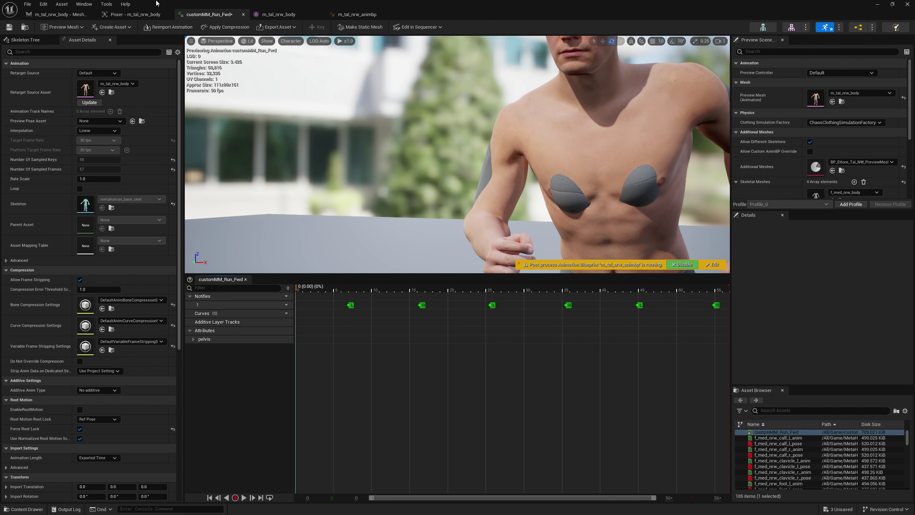
pyautogui.click(9, 27)
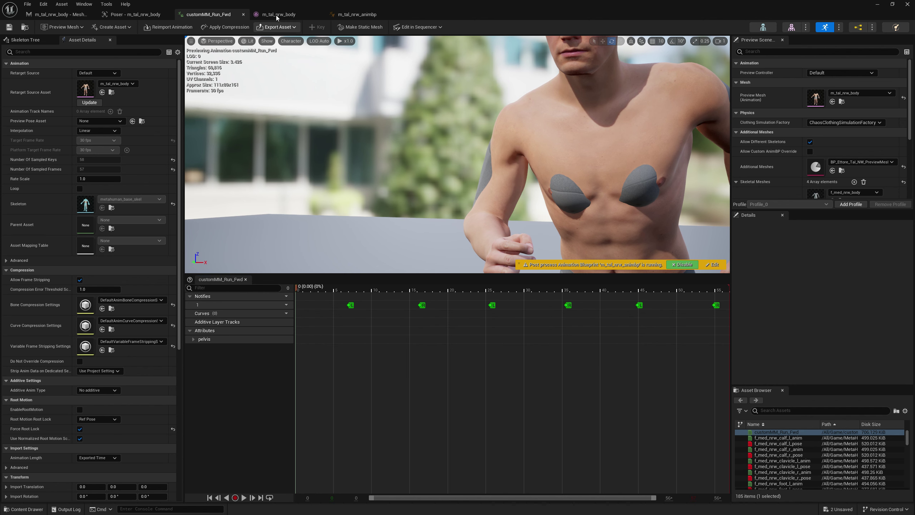
# Step: Delete the Correction1 curve from the m_tal_nrw_body skeletal mesh and save the mesh
pyautogui.click(277, 14)
pyautogui.click(590, 79)
pyautogui.rightClick(587, 80)
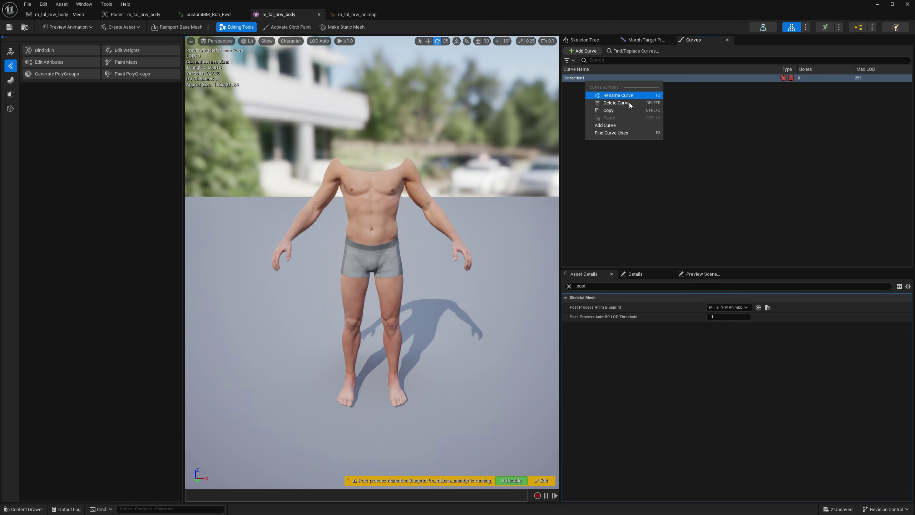
pyautogui.click(615, 103)
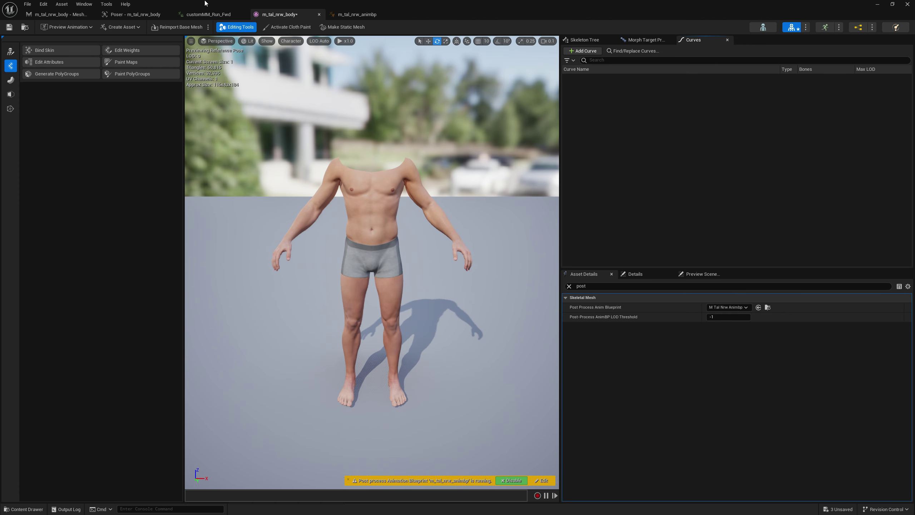
pyautogui.click(10, 28)
# Step: Add a float variable named Correction1 to the m_tal_nrw_animbp blueprint and expose it to cinematics
pyautogui.click(209, 14)
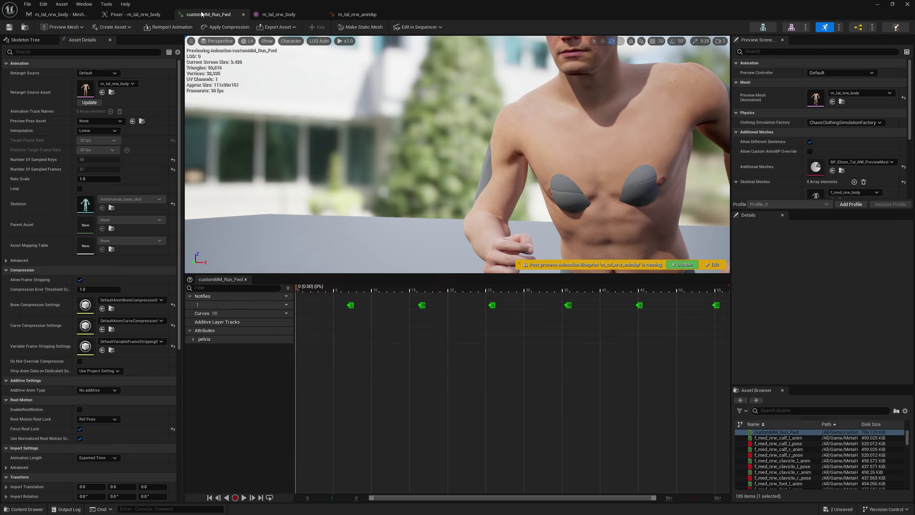
pyautogui.click(356, 15)
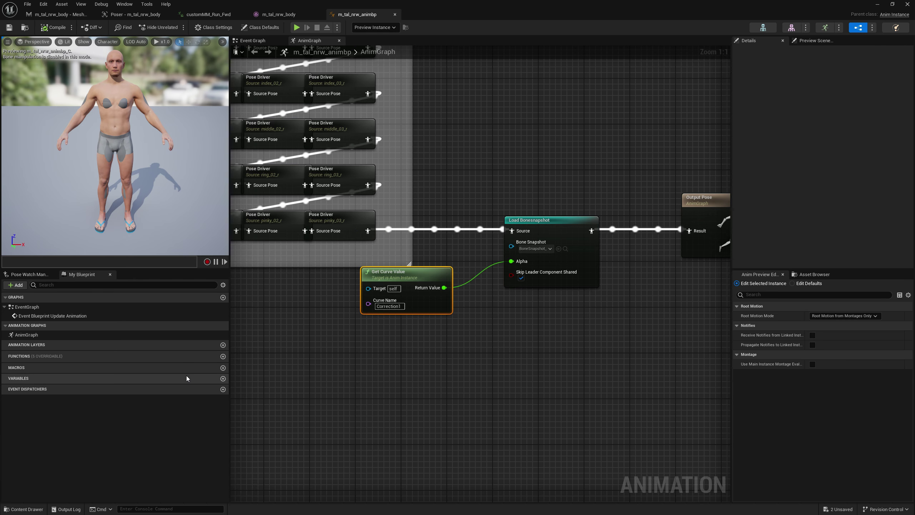
pyautogui.click(223, 379)
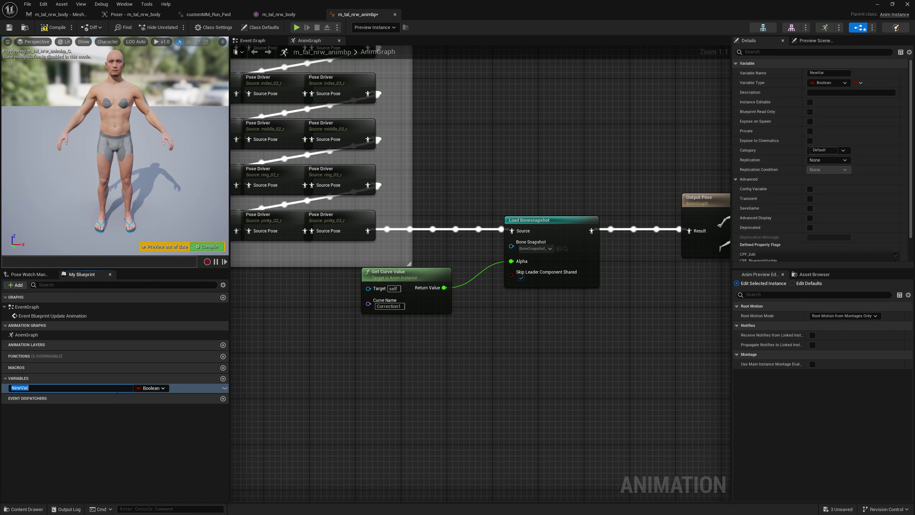
pyautogui.click(156, 388)
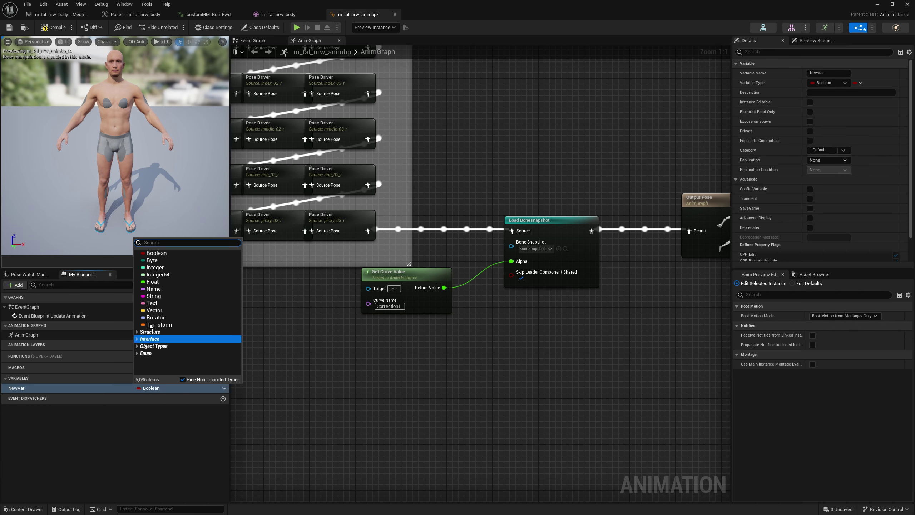
pyautogui.click(151, 285)
pyautogui.rightClick(42, 393)
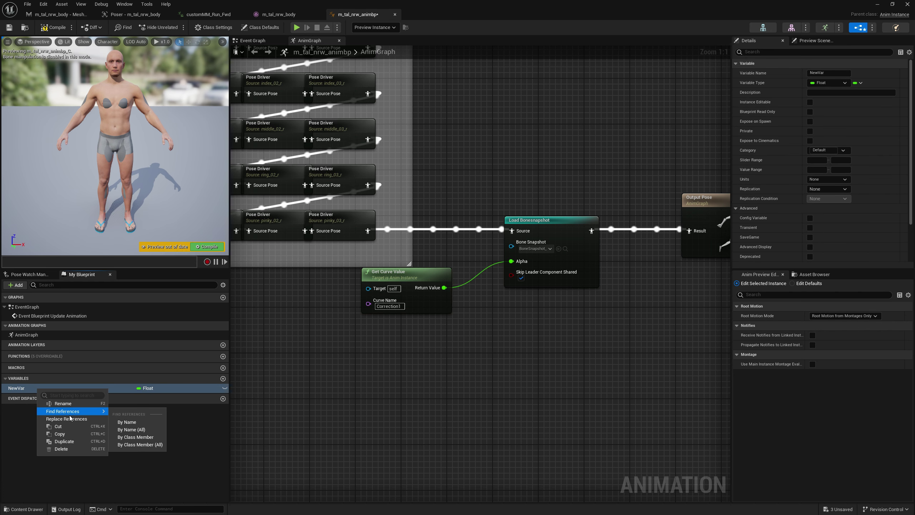
pyautogui.click(37, 397)
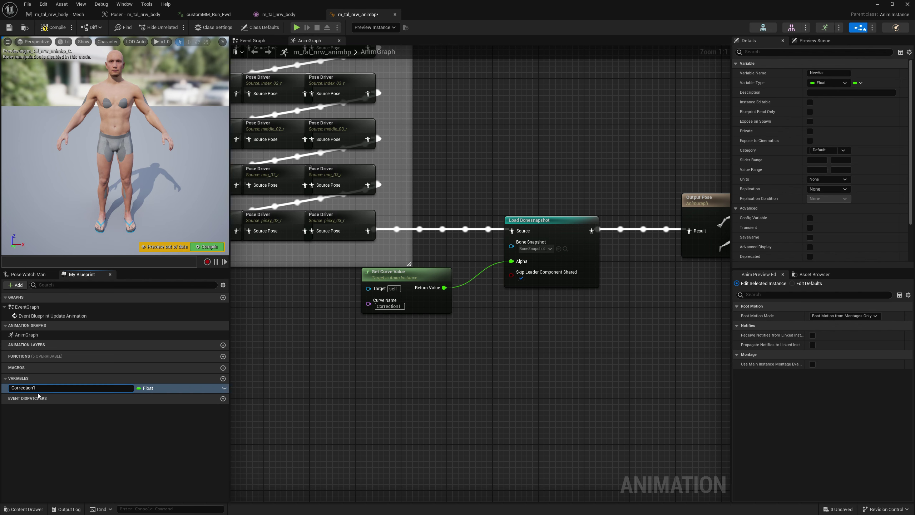
pyautogui.press('Return')
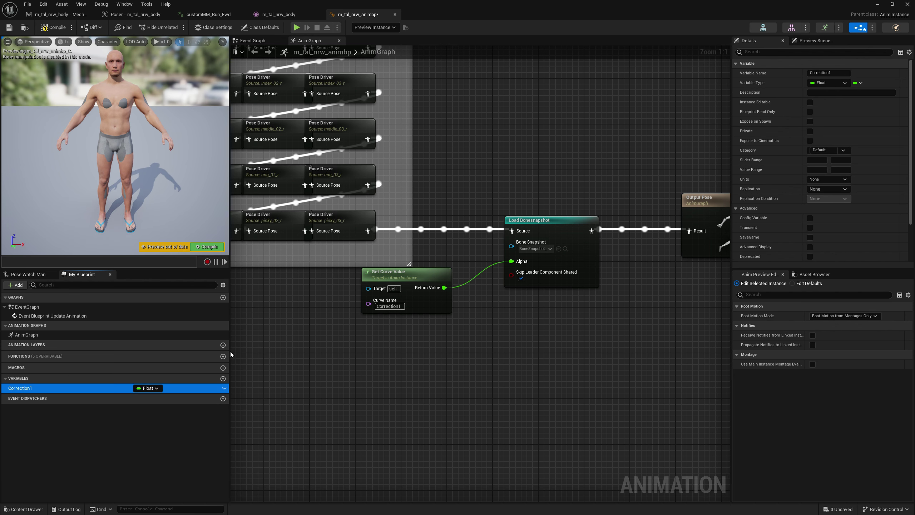
pyautogui.click(812, 140)
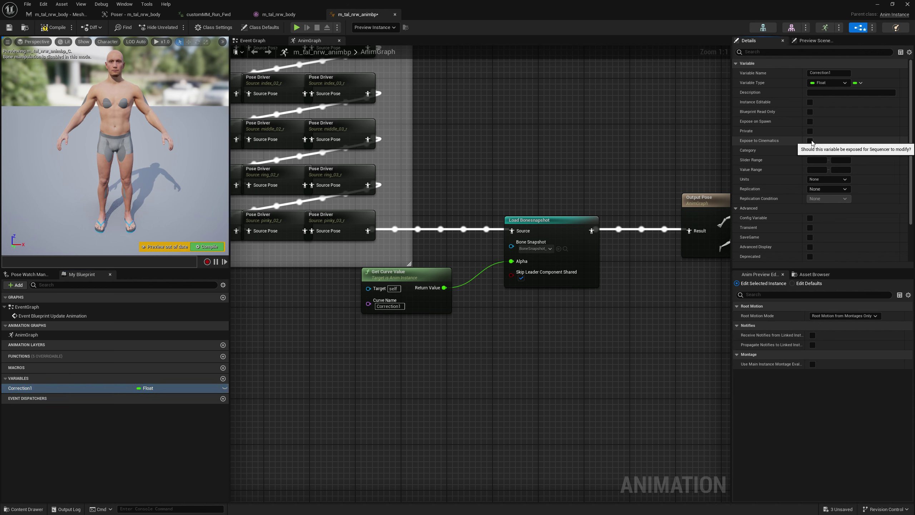
pyautogui.click(811, 141)
# Step: Feed the Correction1 variable into Load Bonesnapshot's Alpha, replacing and deleting the Get Curve Value node, and compile and save the blueprint
pyautogui.moveTo(50, 388); pyautogui.dragTo(512, 262)
pyautogui.click(426, 297)
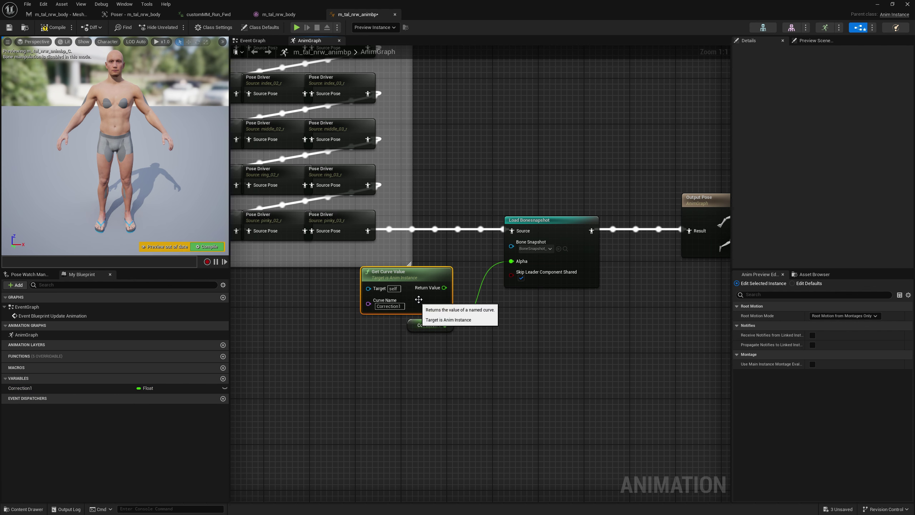
pyautogui.press('Delete')
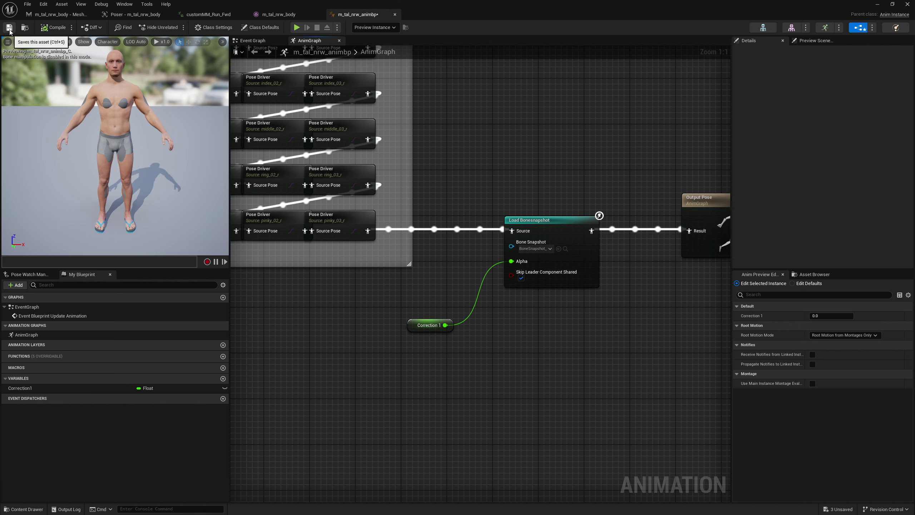
# Step: Go back through the m_tal_nrw_body mesh to the customMM_Run_Fwd animation
pyautogui.click(280, 14)
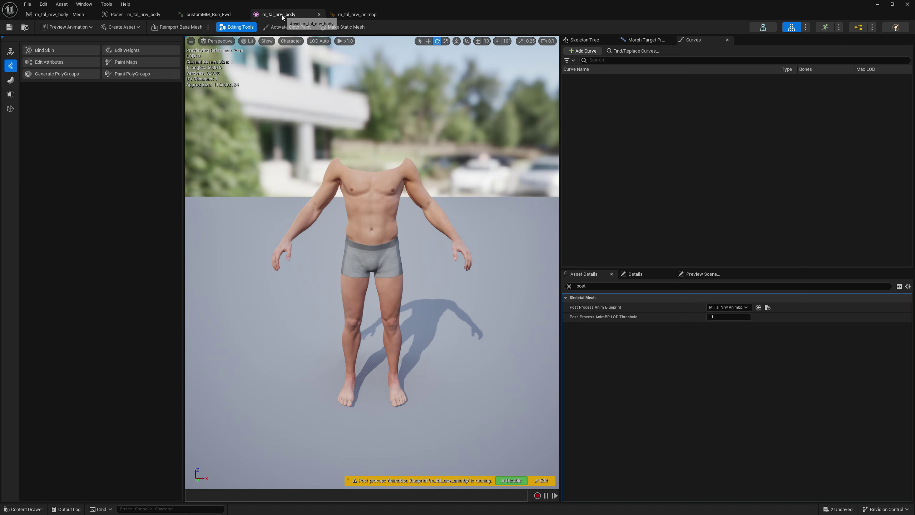
pyautogui.click(241, 17)
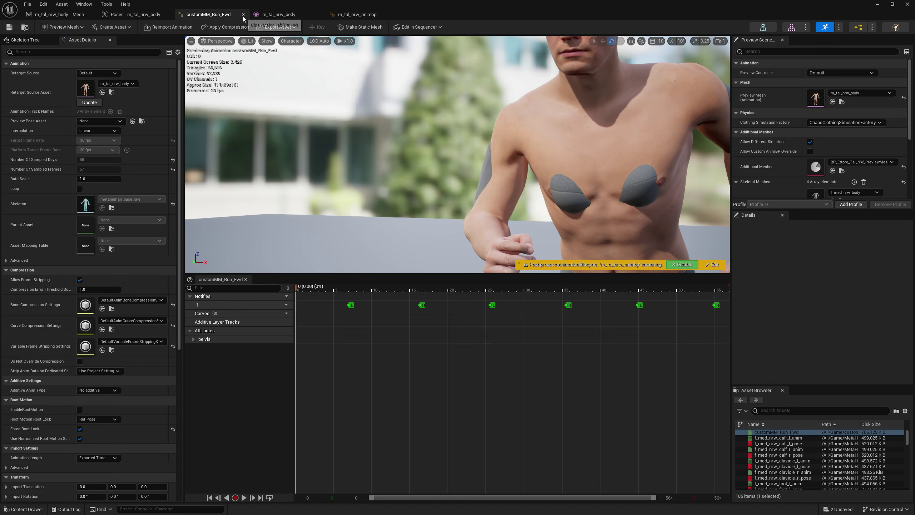
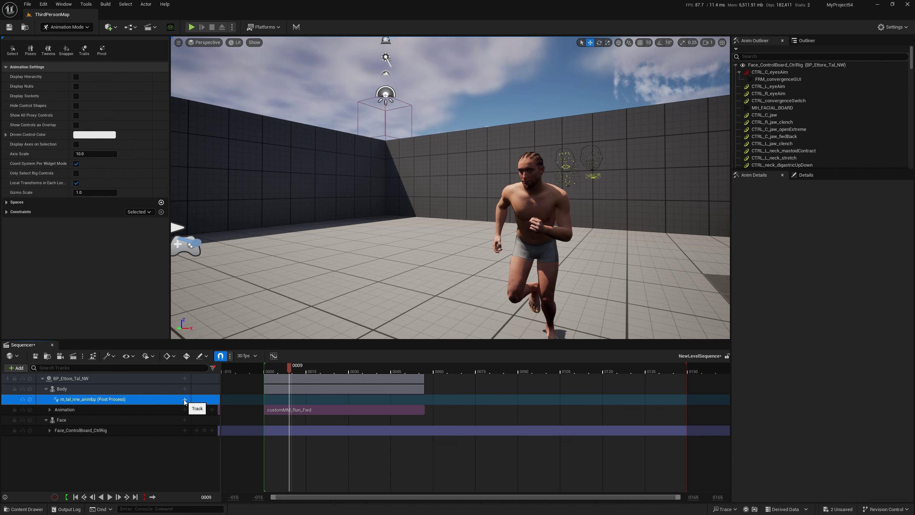
# Step: Add a Correction 1 property track to m_tal_nrw_animbp (Post Process) and key its default 0.0 at frame 9
pyautogui.click(185, 399)
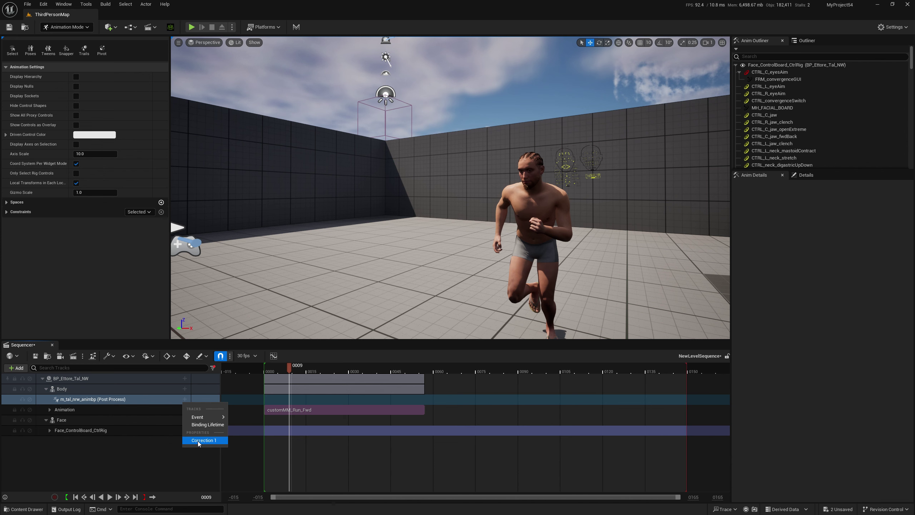
pyautogui.click(198, 441)
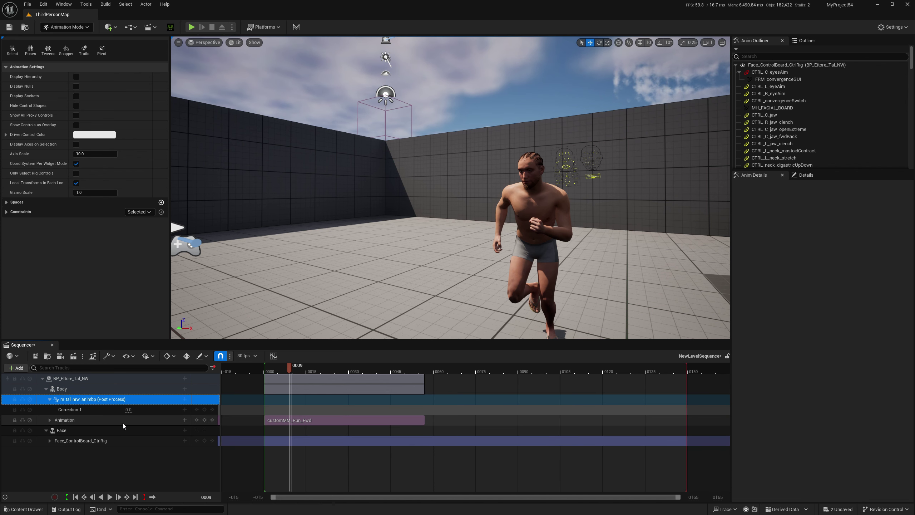
pyautogui.click(205, 410)
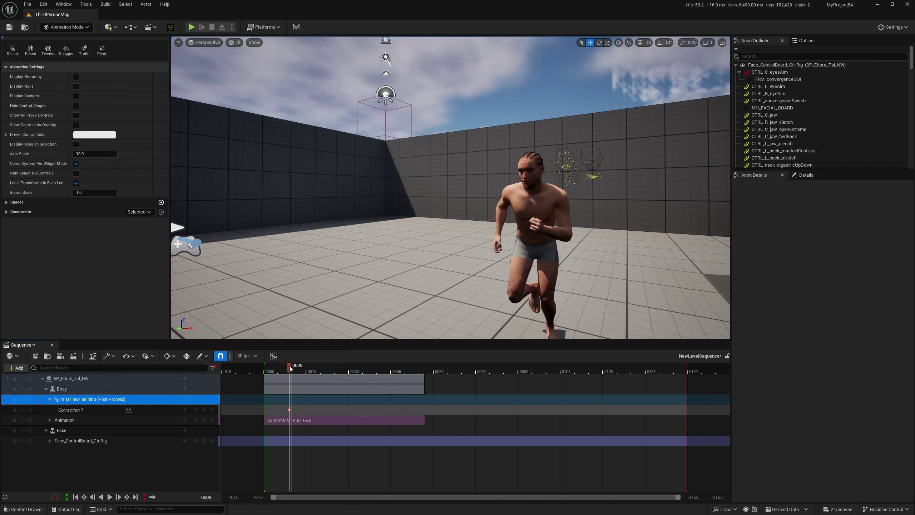
# Step: Key Correction 1 at 1.0 on frame 10
pyautogui.moveTo(289, 367); pyautogui.dragTo(293, 367)
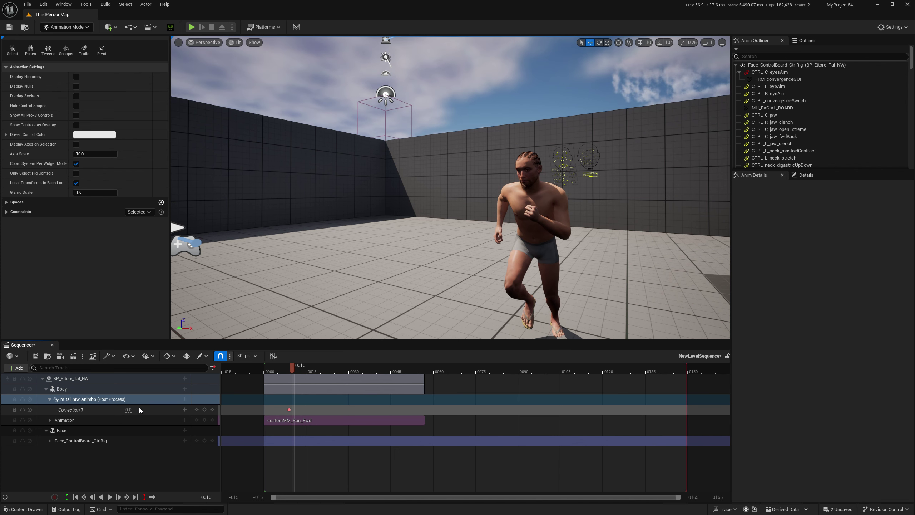
pyautogui.click(129, 410)
pyautogui.write('1')
pyautogui.press('Return')
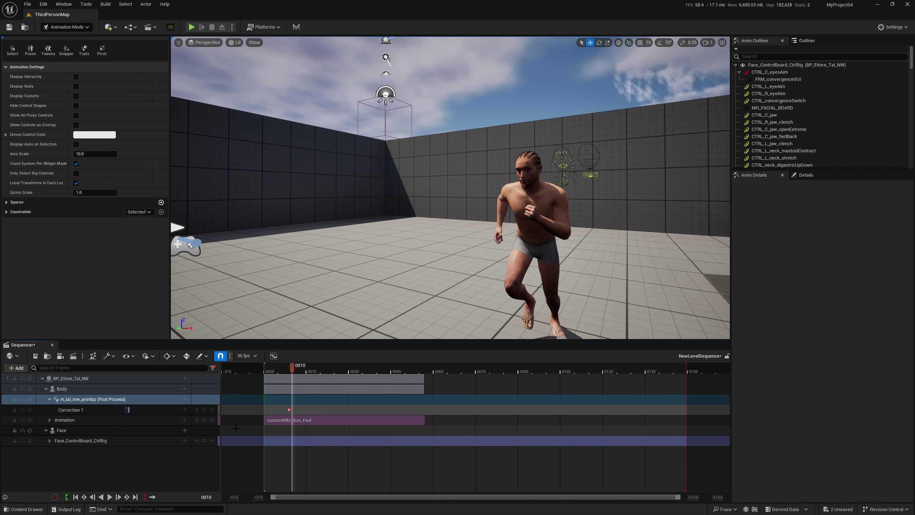
pyautogui.click(203, 410)
# Step: Key Correction 1 back to 0.0 on frame 12
pyautogui.moveTo(290, 369); pyautogui.dragTo(300, 369)
pyautogui.click(129, 411)
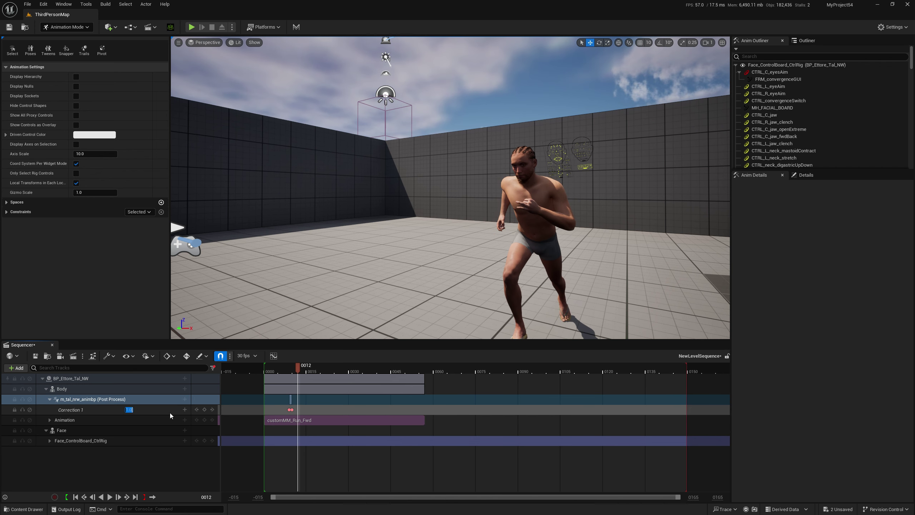
pyautogui.write('0')
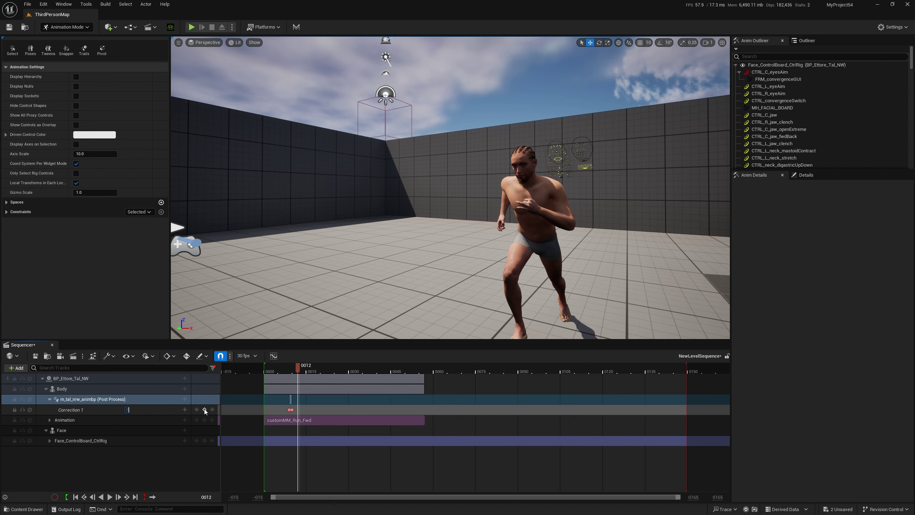
pyautogui.click(204, 410)
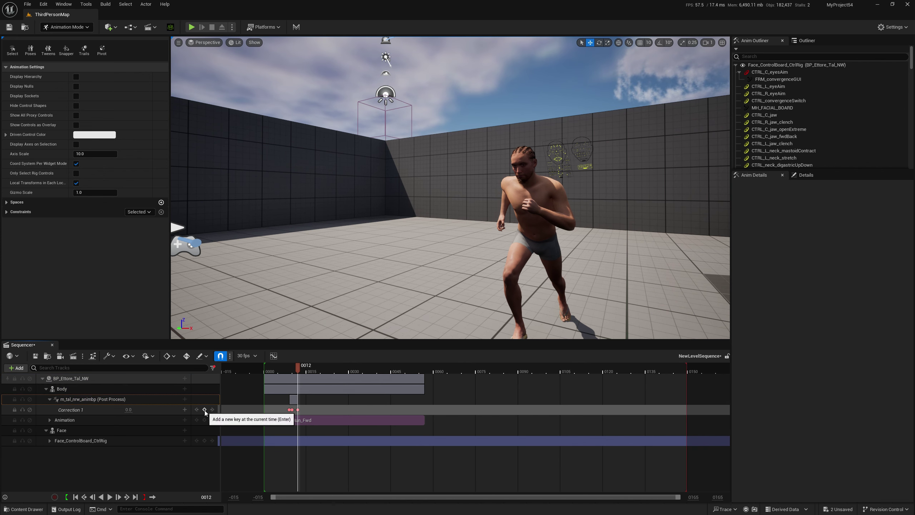
# Step: Check the Correction 1 keys around frames 9 to 12 and inspect the MetaHuman's hand up close at frame 10
pyautogui.click(298, 410)
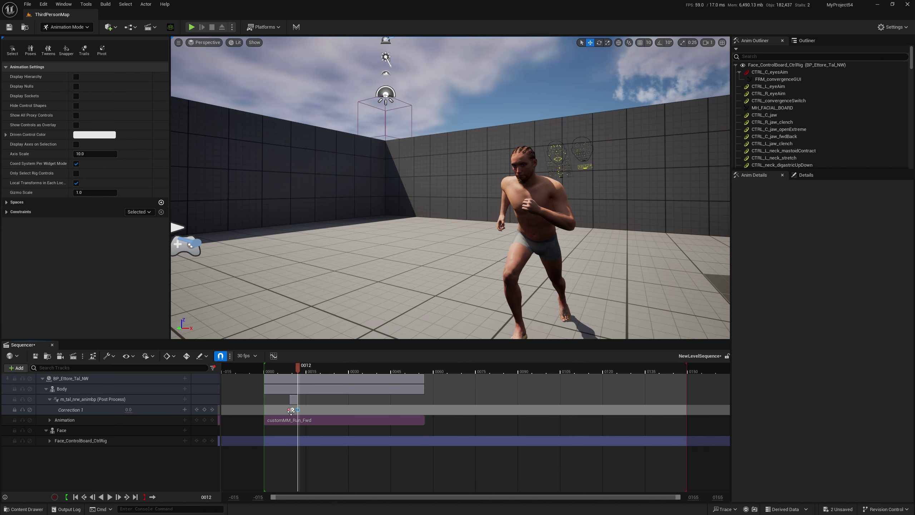
pyautogui.click(291, 410)
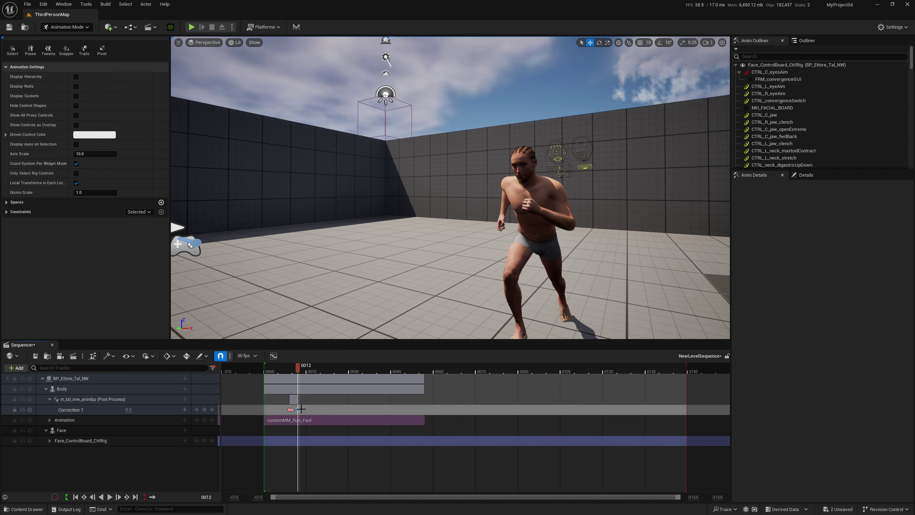
pyautogui.doubleClick(291, 410)
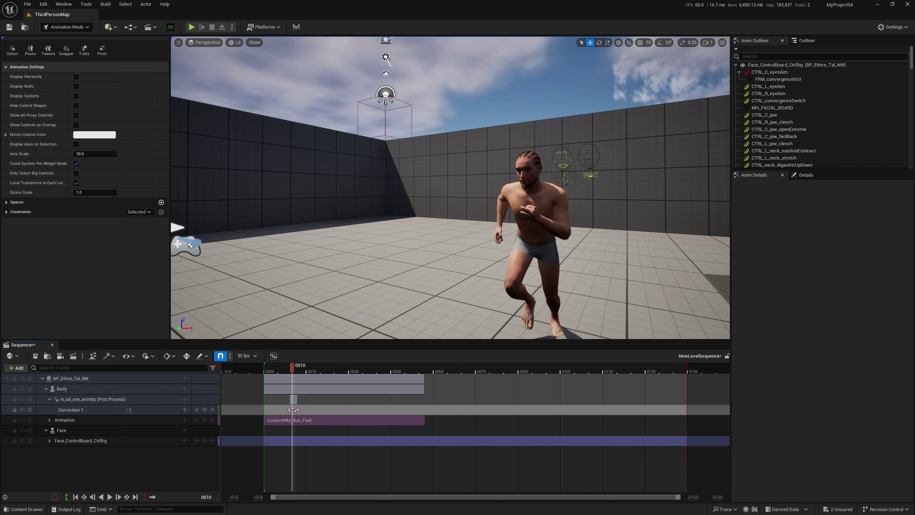
pyautogui.click(289, 410)
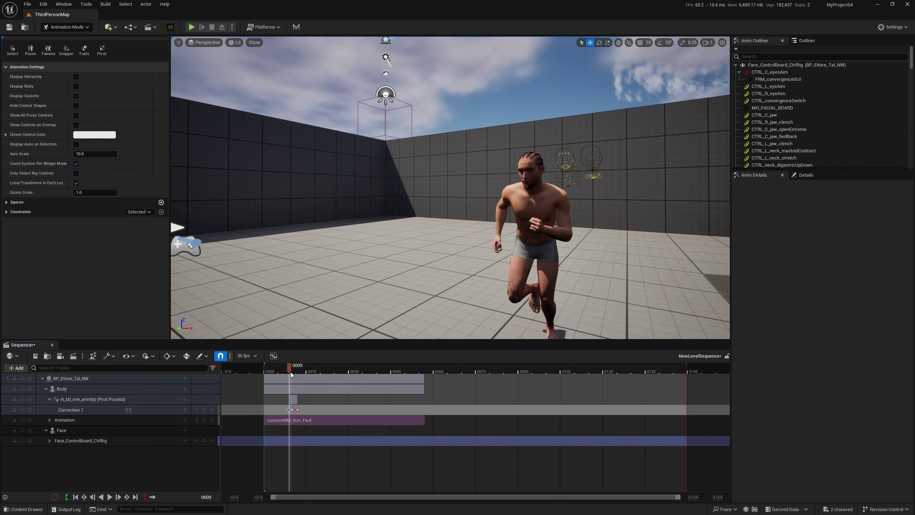
pyautogui.moveTo(285, 370); pyautogui.dragTo(293, 370)
pyautogui.moveTo(419, 288); pyautogui.dragTo(452, 303, button='right')
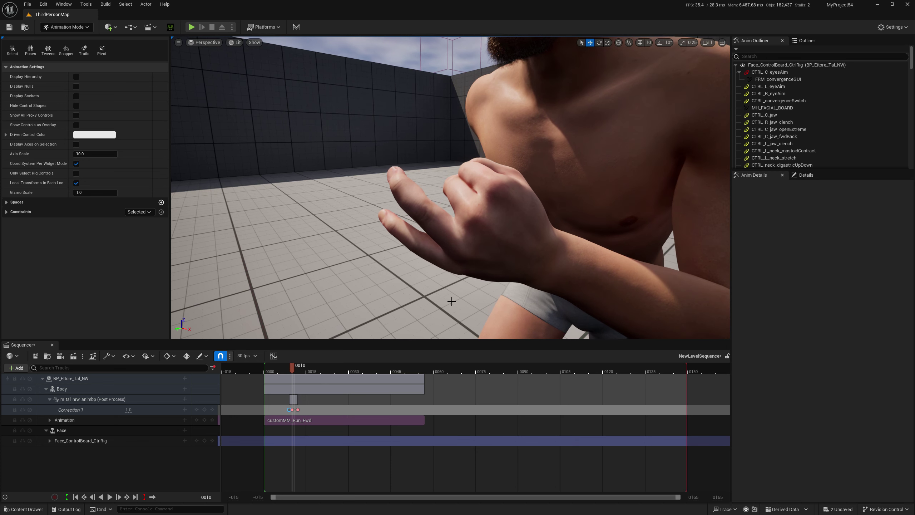